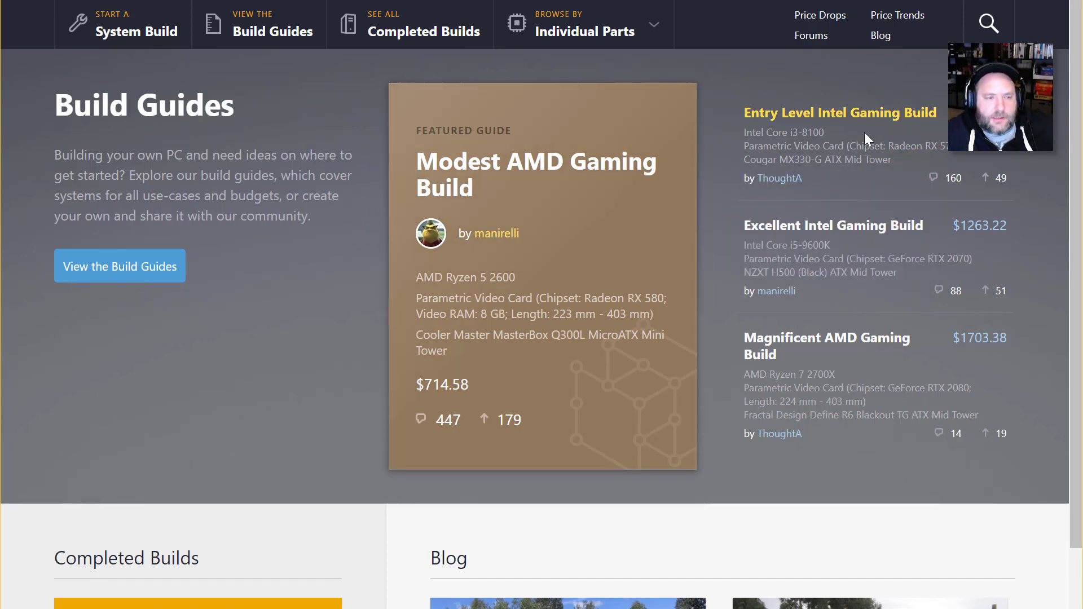
- Start a new system build part list and bring up the CPU choices
scroll(11, 514, down, 3)
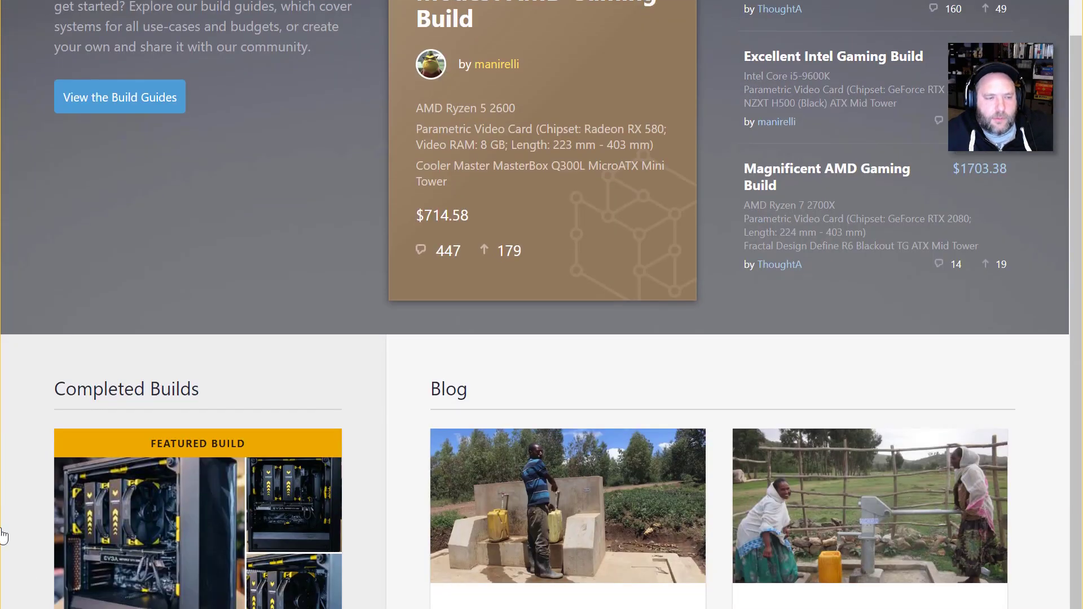
scroll(177, 587, up, 3)
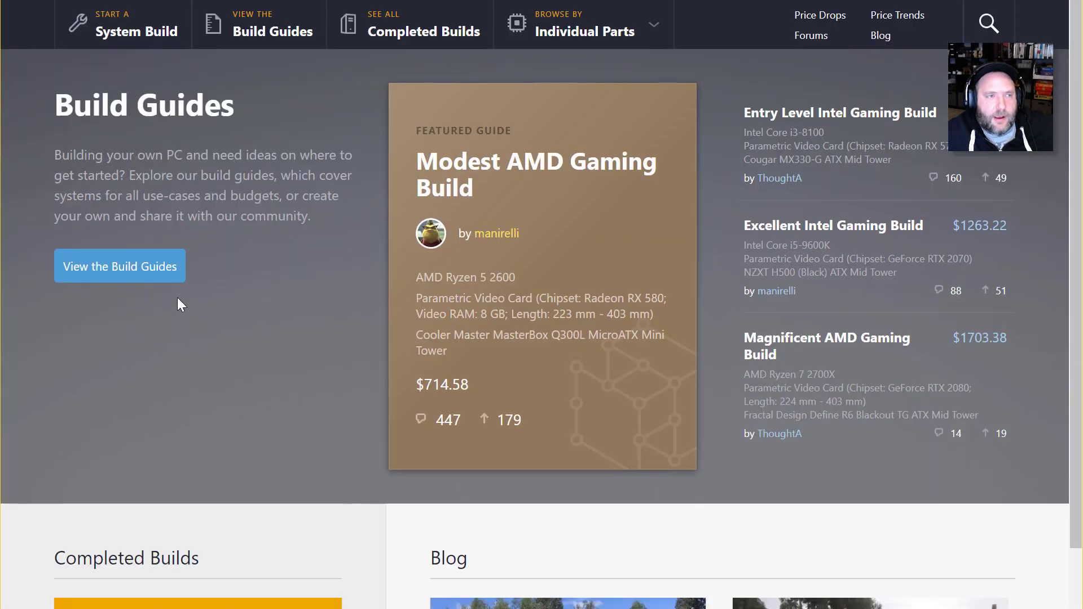
click(135, 26)
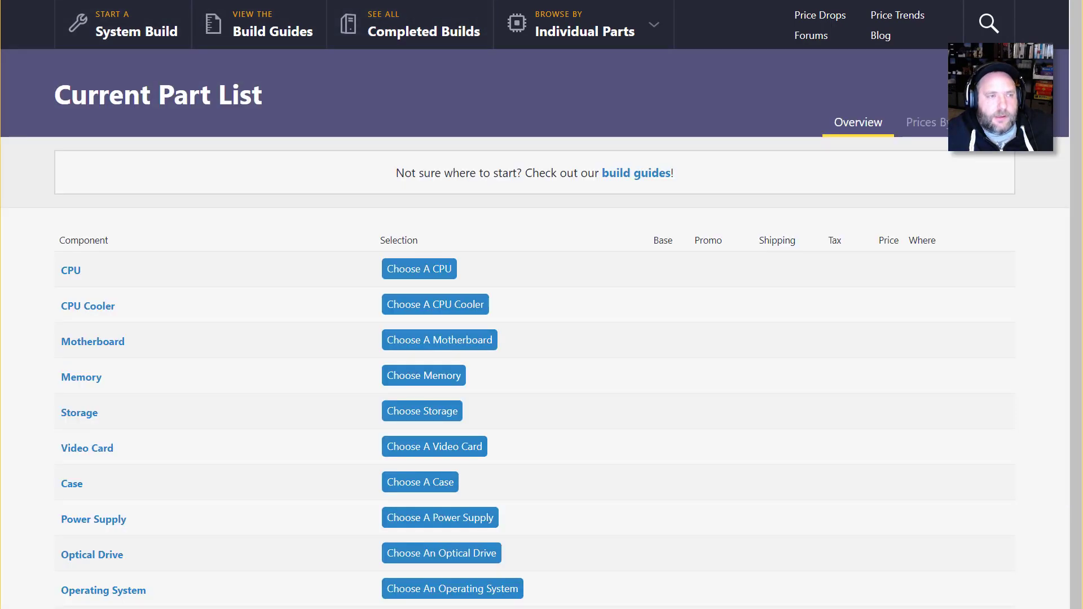
click(435, 269)
scroll(783, 581, down, 1)
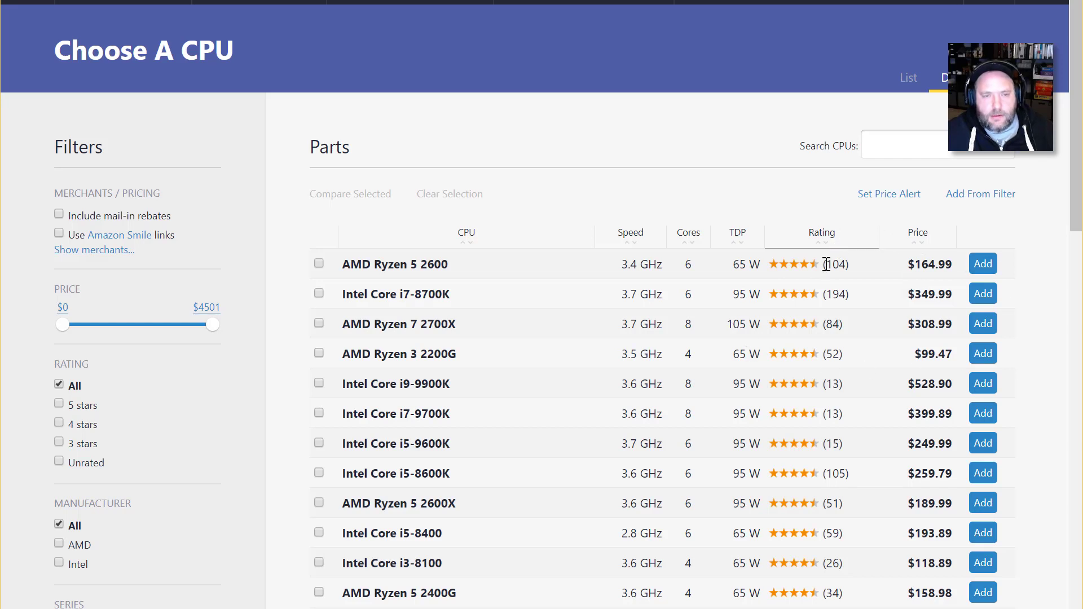
- Mark the AMD Ryzen 5 2600 and Intel Core i7-8700K for comparison
triple_click(380, 263)
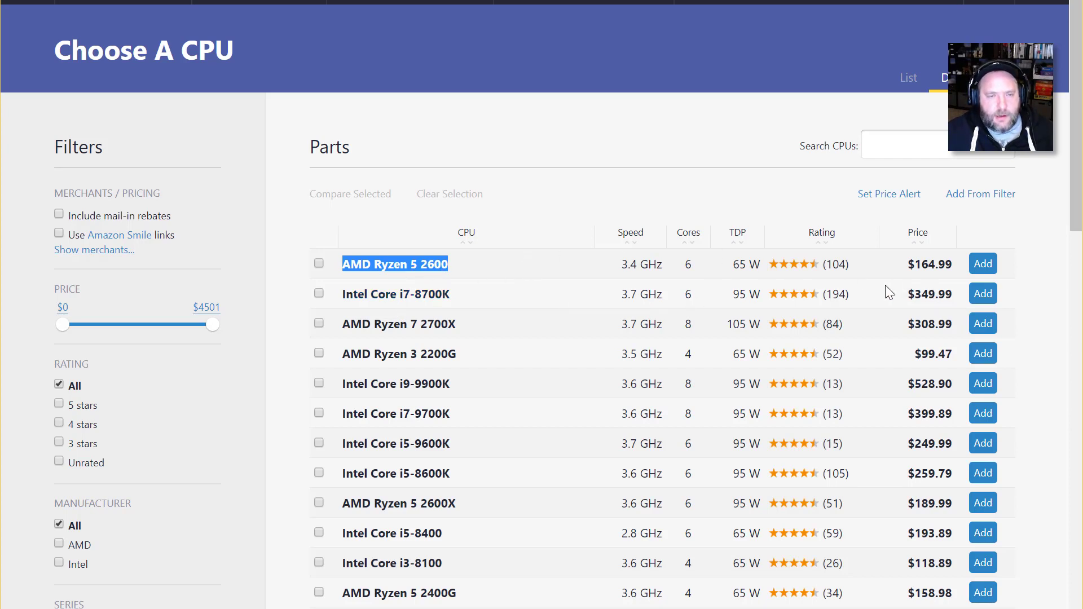
click(317, 278)
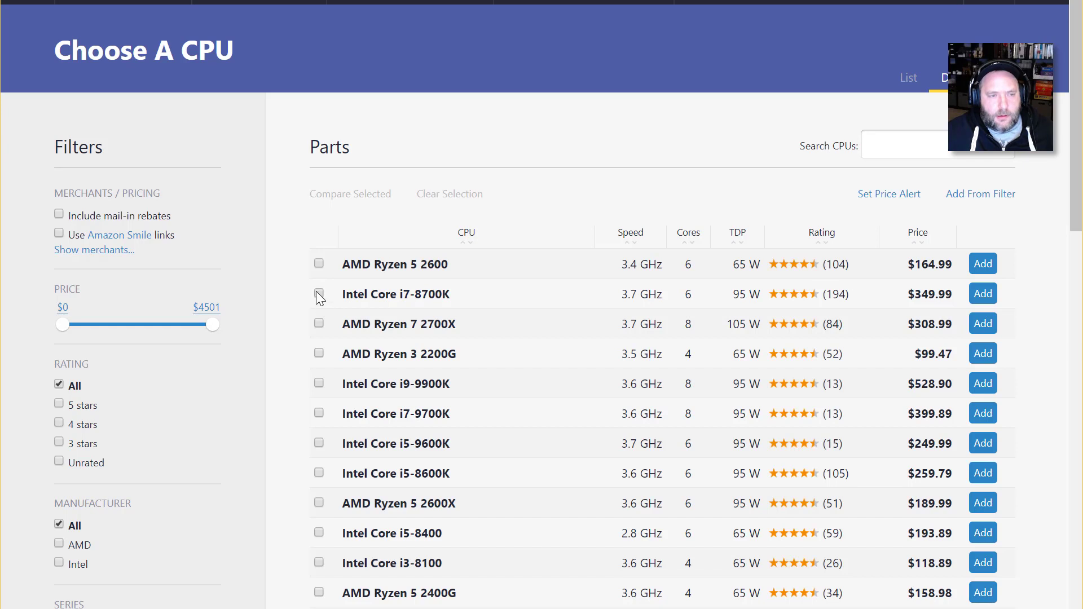
click(319, 293)
click(319, 263)
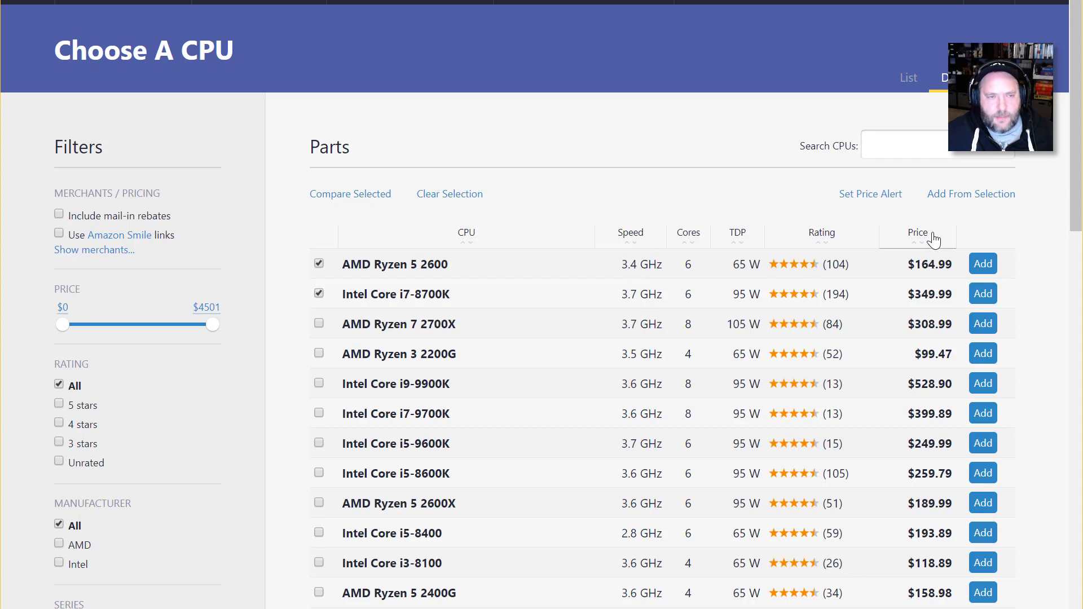
- Compare the i7-8700K ($349.99) and Ryzen 5 2600 ($164.99) prices, then return to CPU choices
click(384, 194)
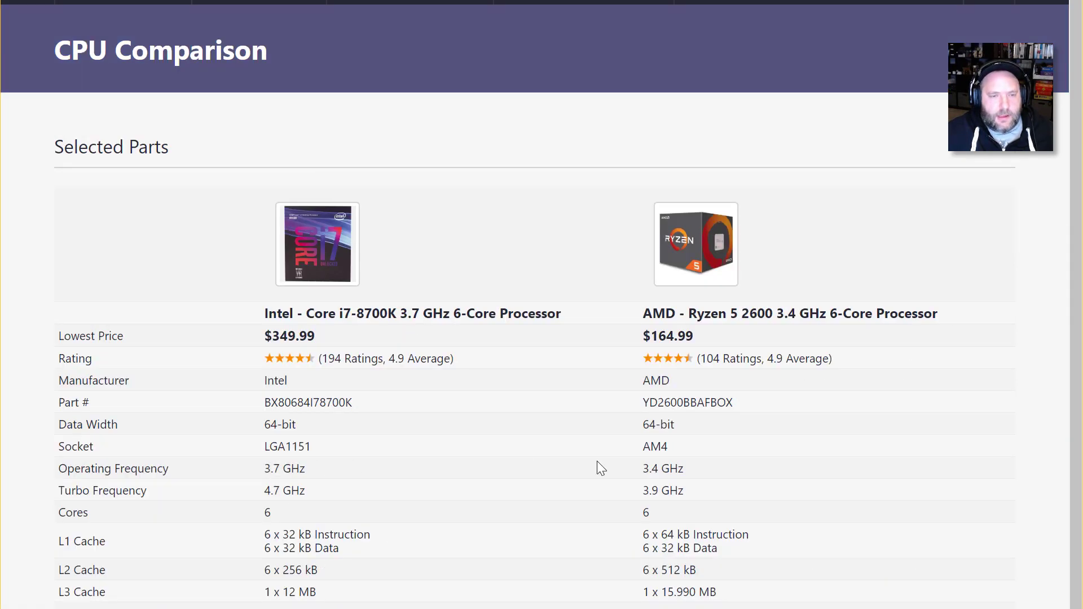
drag(731, 339, 274, 333)
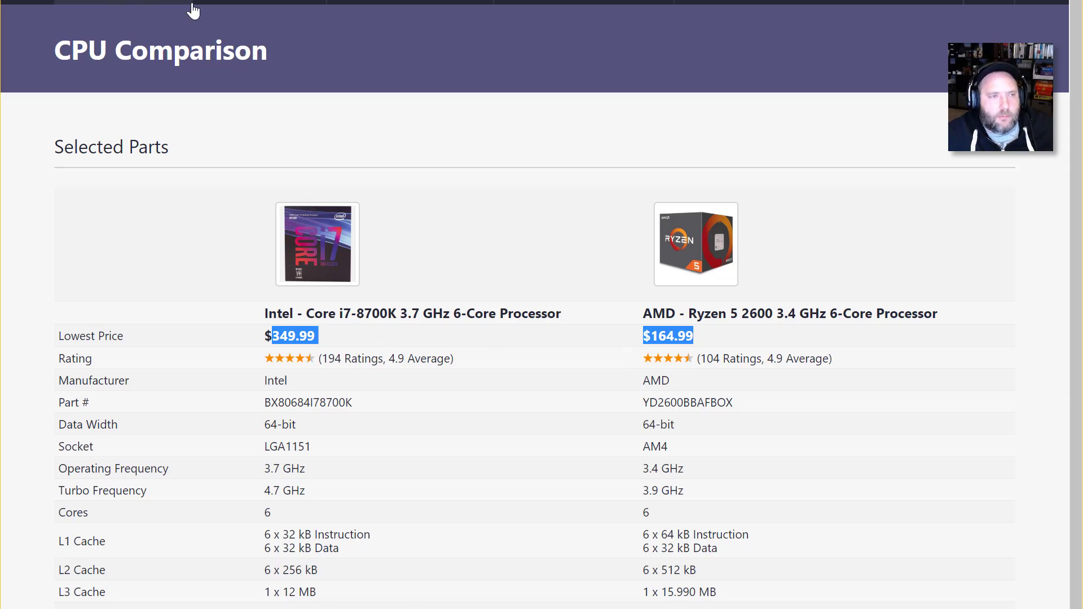
click(445, 226)
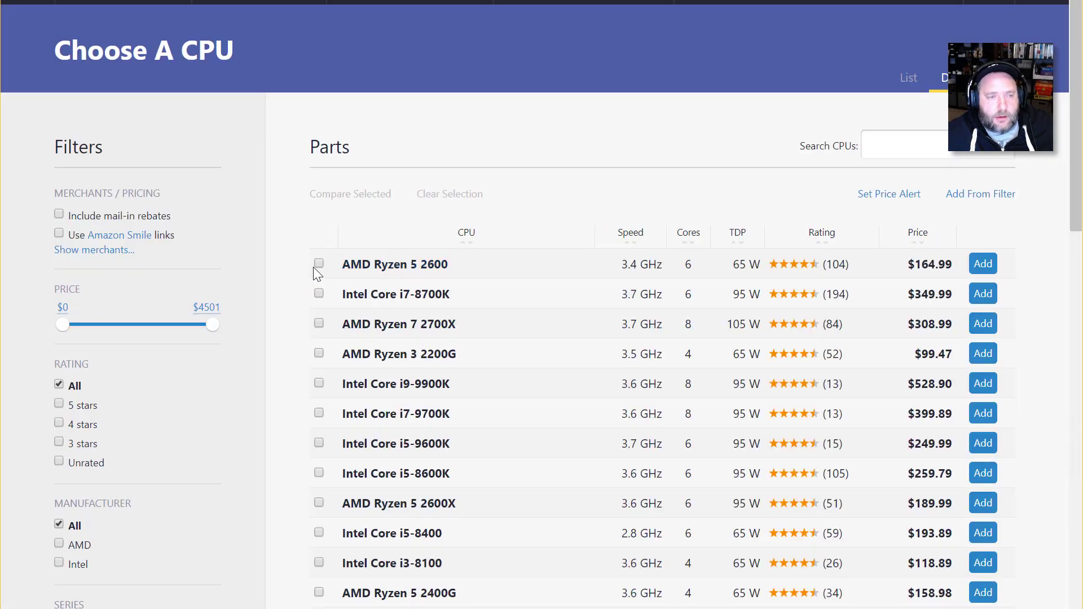
- Add the AMD Ryzen 5 2600 at $164.99 to the part list
click(319, 265)
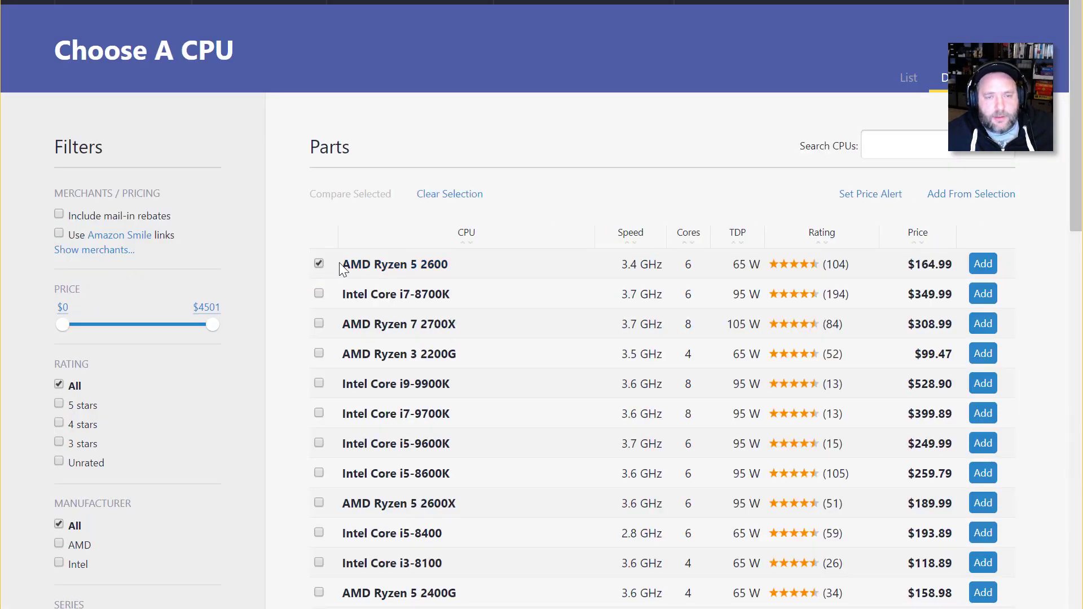
click(985, 264)
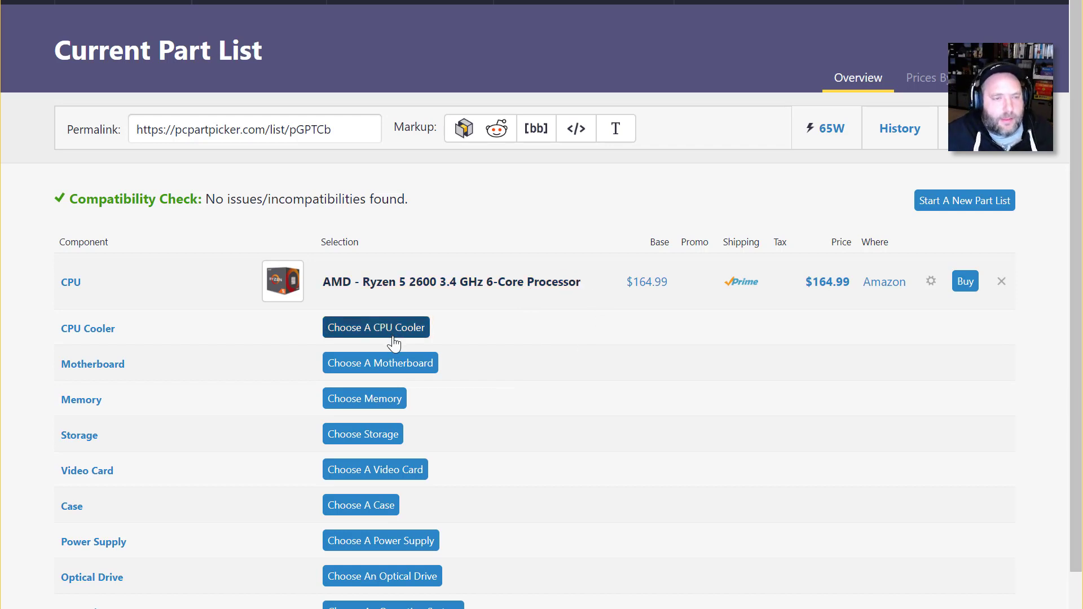
click(420, 364)
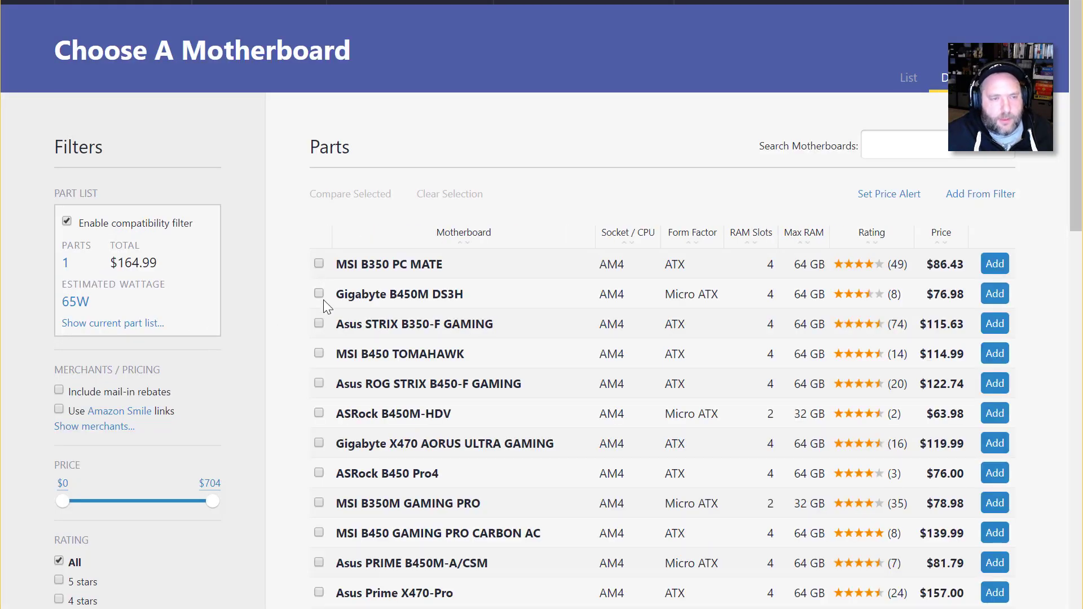
- Add the Gigabyte B450M DS3H motherboard ($76.98), highlighting its name and the CPU's $164.99 price
click(318, 295)
click(995, 294)
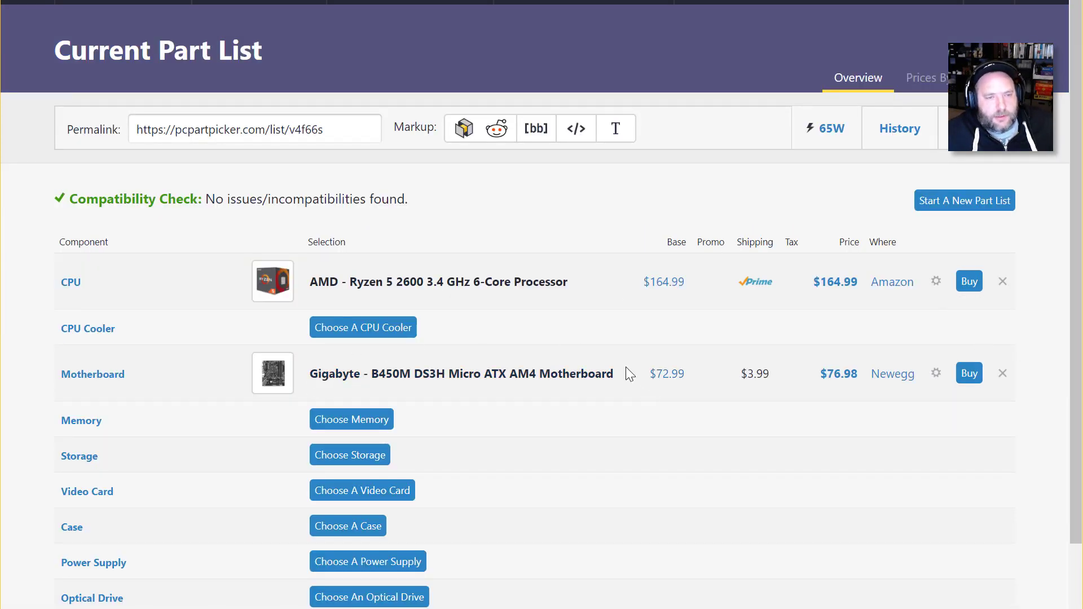
drag(626, 375, 318, 370)
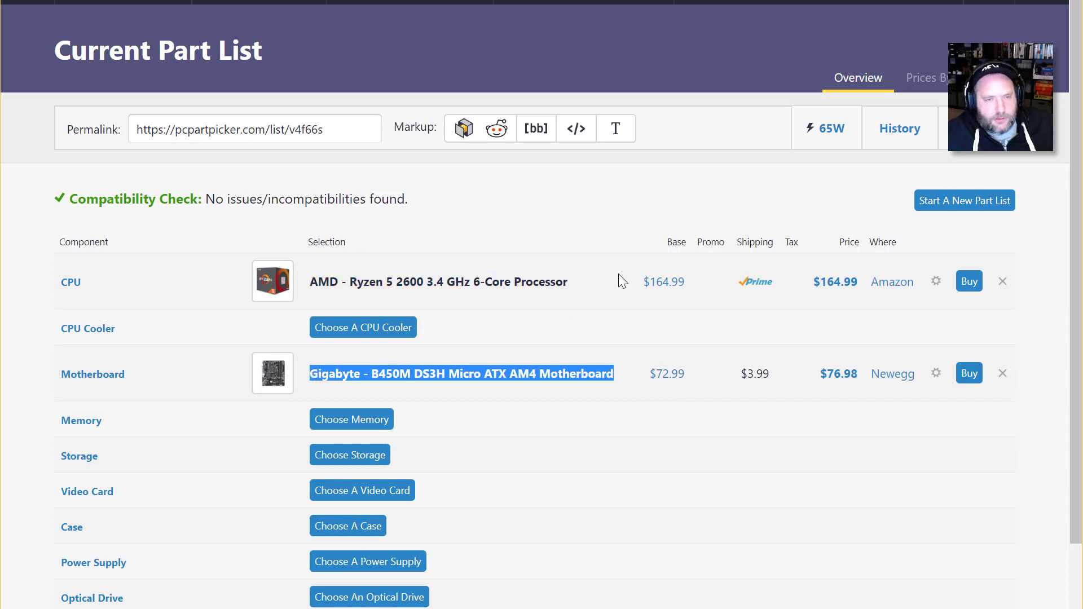
drag(702, 266, 624, 282)
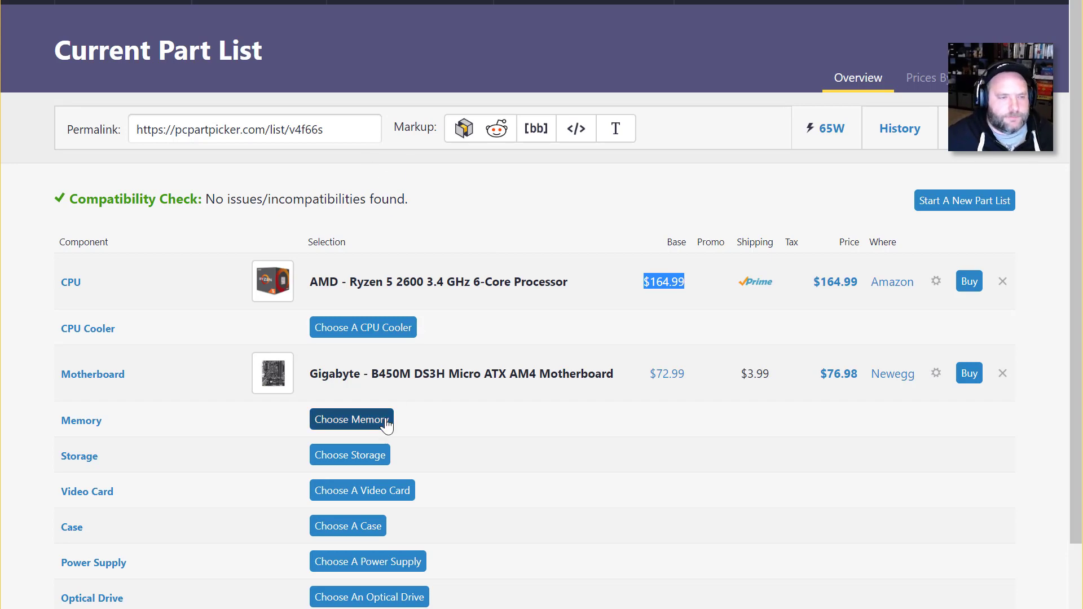
- Browse the memory list, noting the Ripjaws V 32 GB kit and the $439.99 Trident Z RGB
click(360, 426)
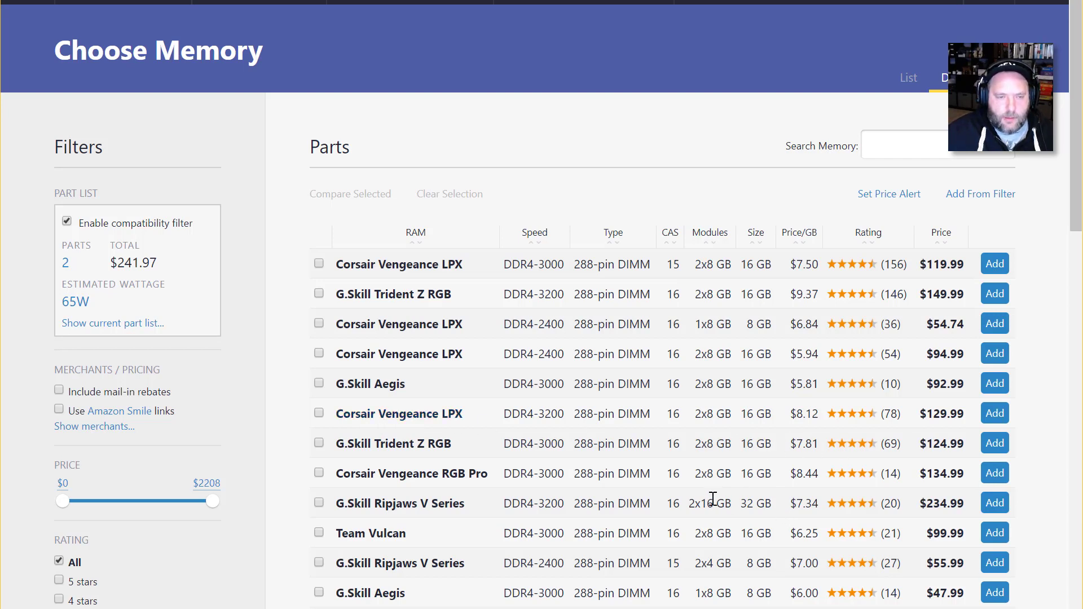
drag(776, 505, 577, 501)
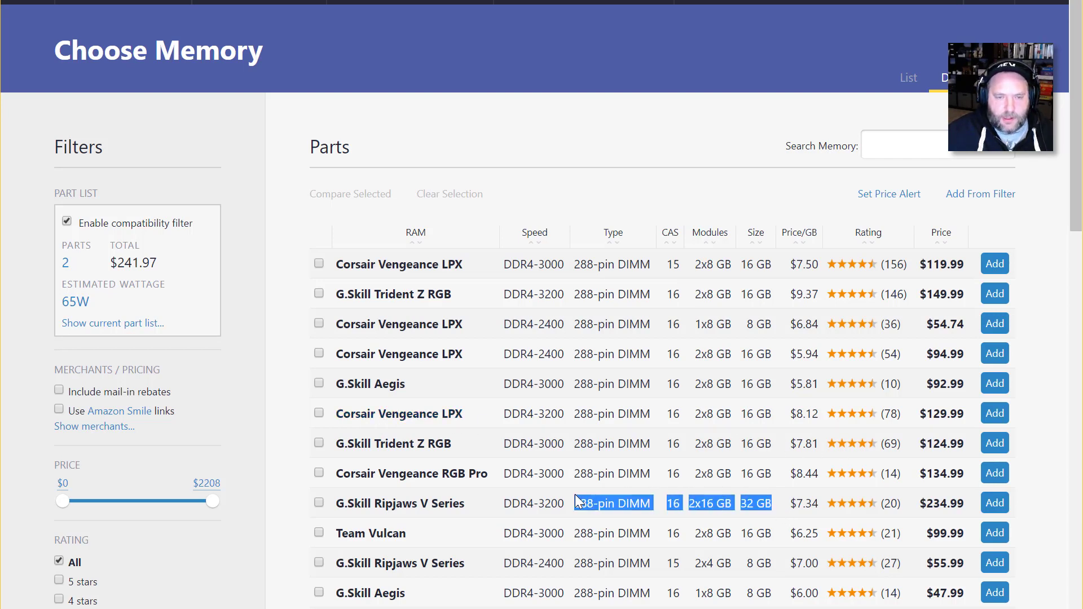
click(760, 502)
scroll(542, 305, down, 9)
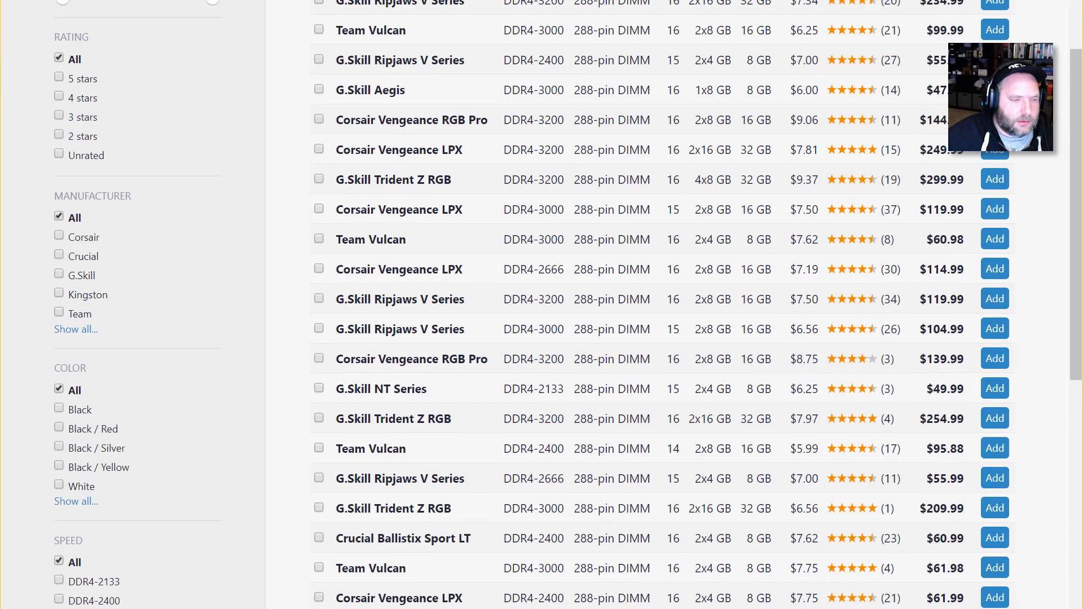
scroll(542, 304, down, 4)
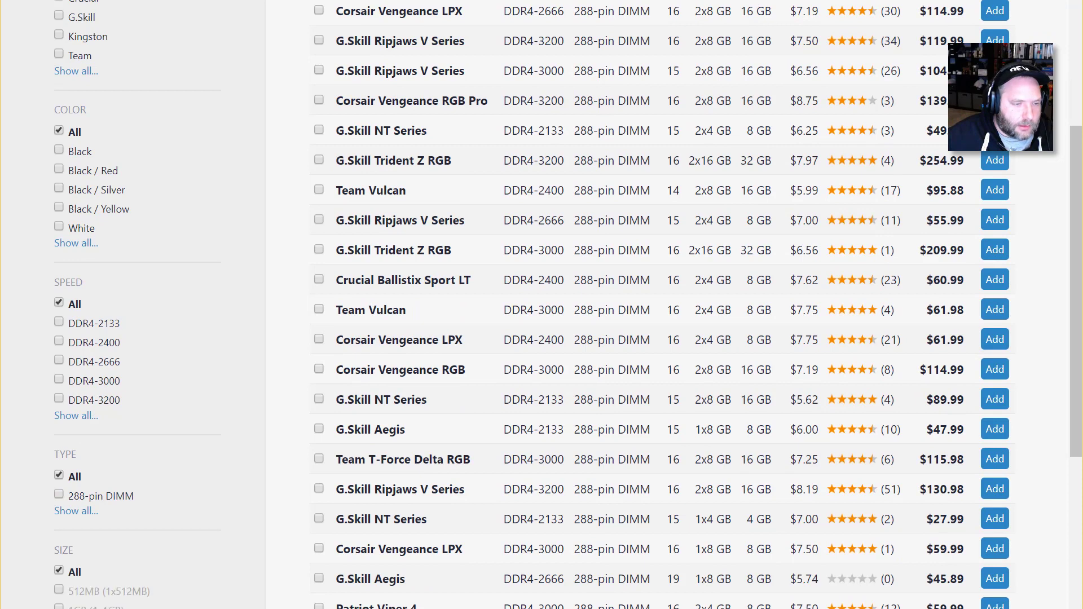
scroll(541, 304, down, 4)
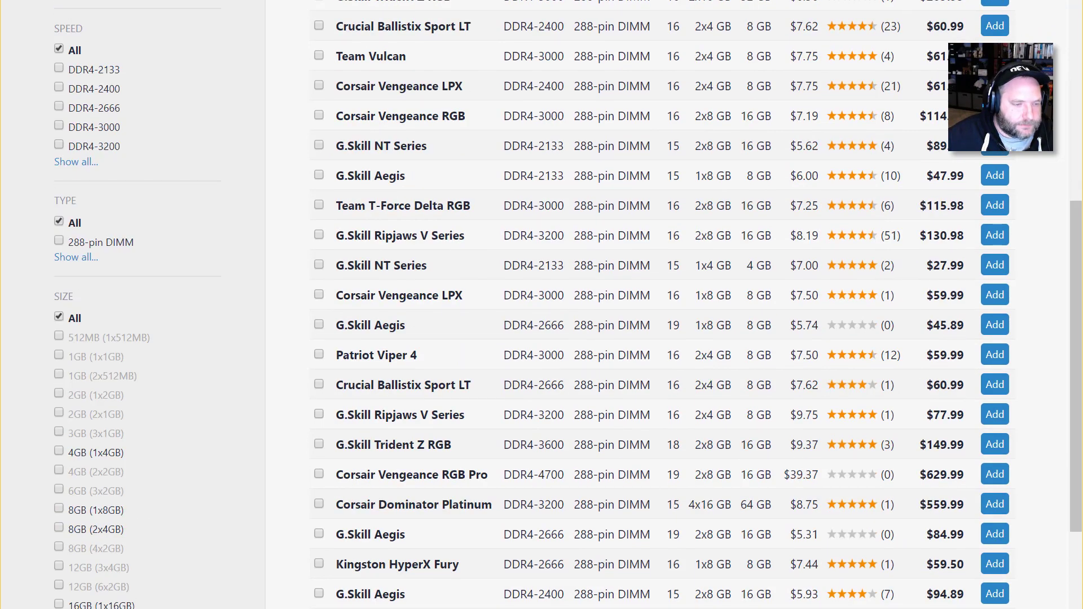
scroll(1016, 275, up, 15)
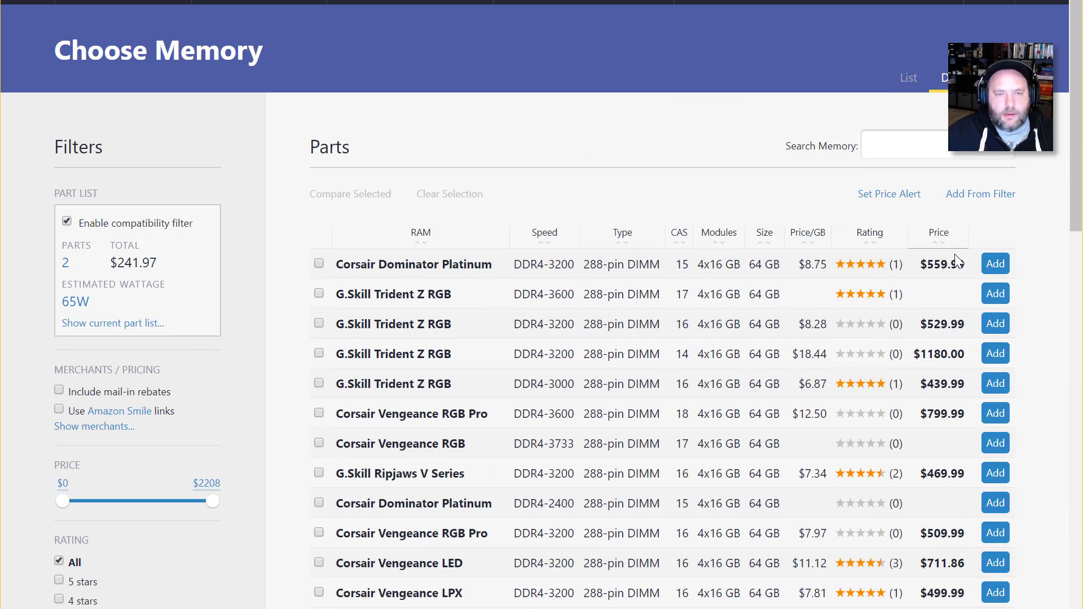
drag(928, 382, 965, 384)
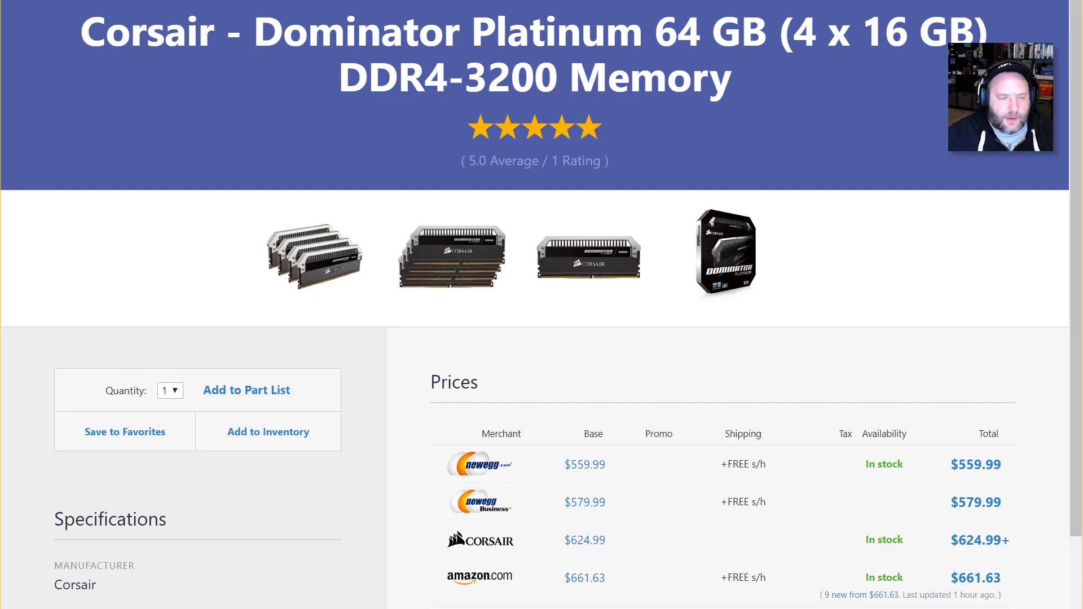
- Return from the memory product page to the Choose Memory list
drag(106, 391, 90, 607)
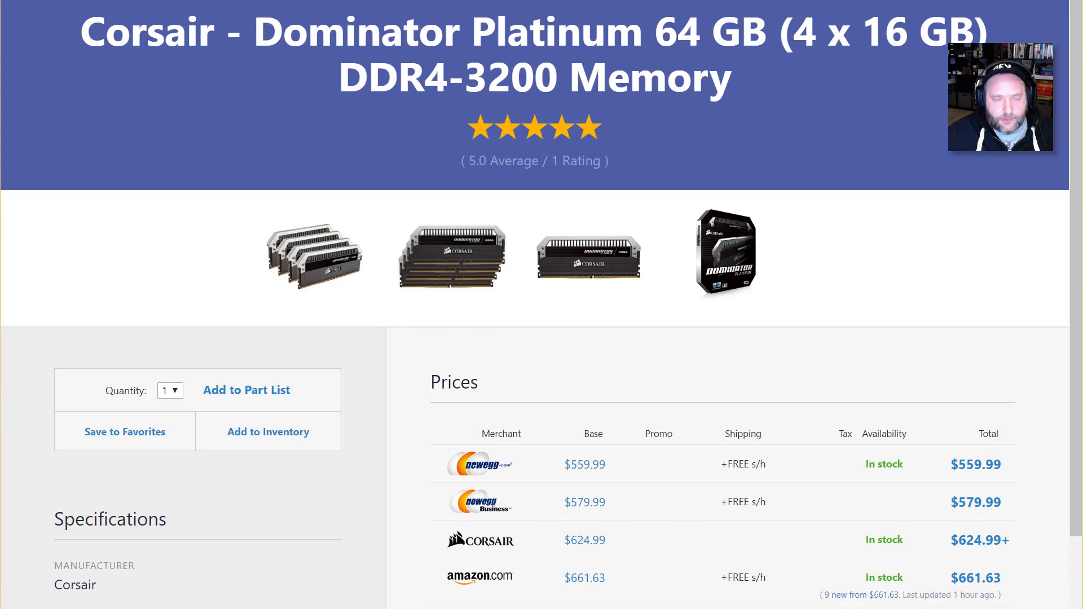
scroll(686, 370, down, 6)
scroll(685, 476, up, 6)
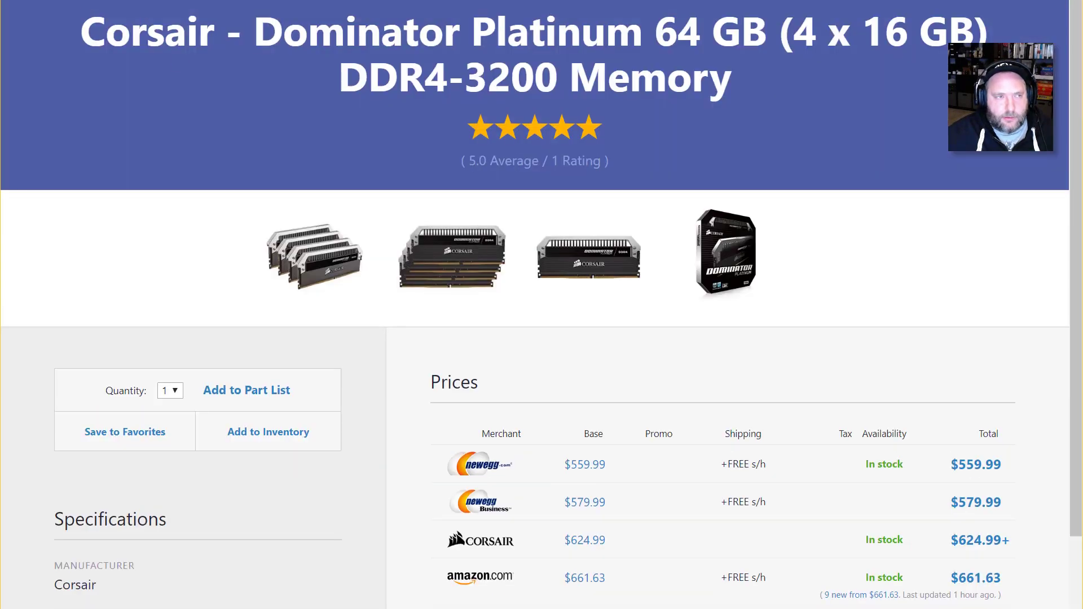
key(alt+Left)
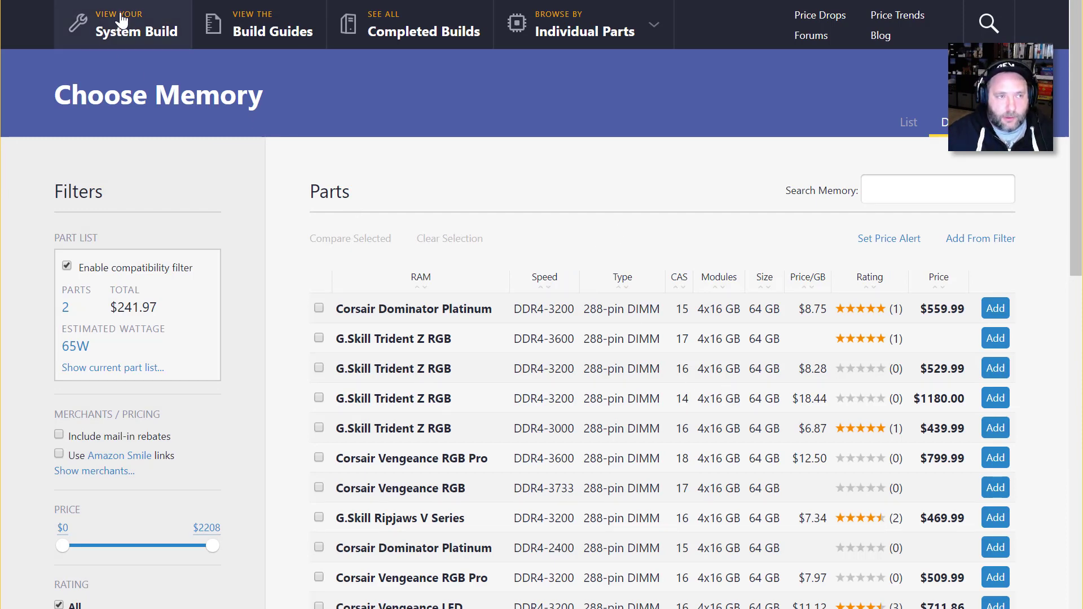
- Add the MSI Radeon RX 580 ARMOR 8G OC video card ($229.99) to the build
click(125, 33)
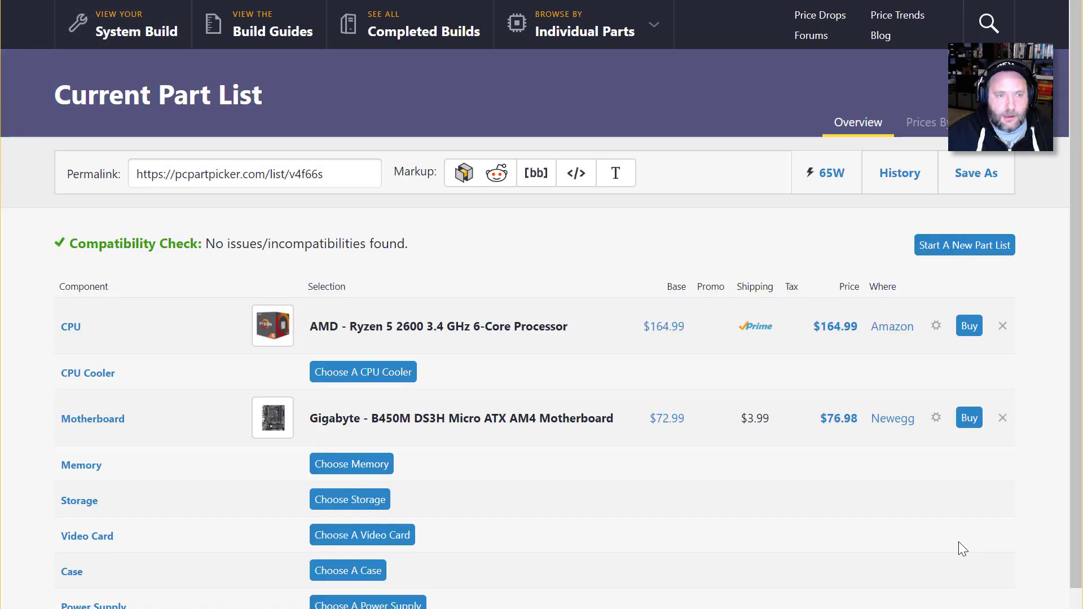
scroll(456, 472, down, 2)
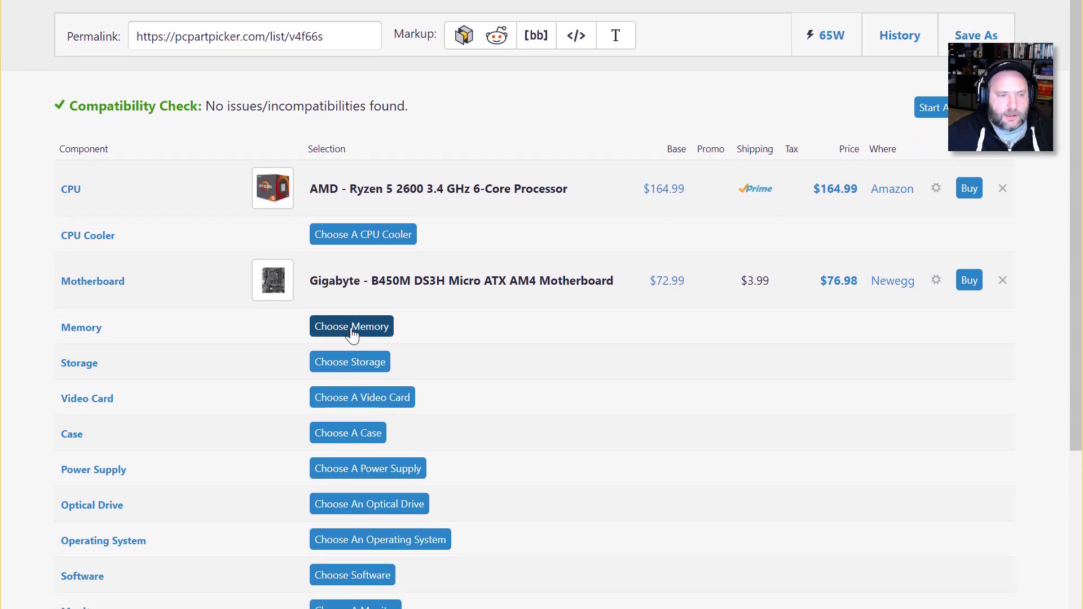
click(357, 402)
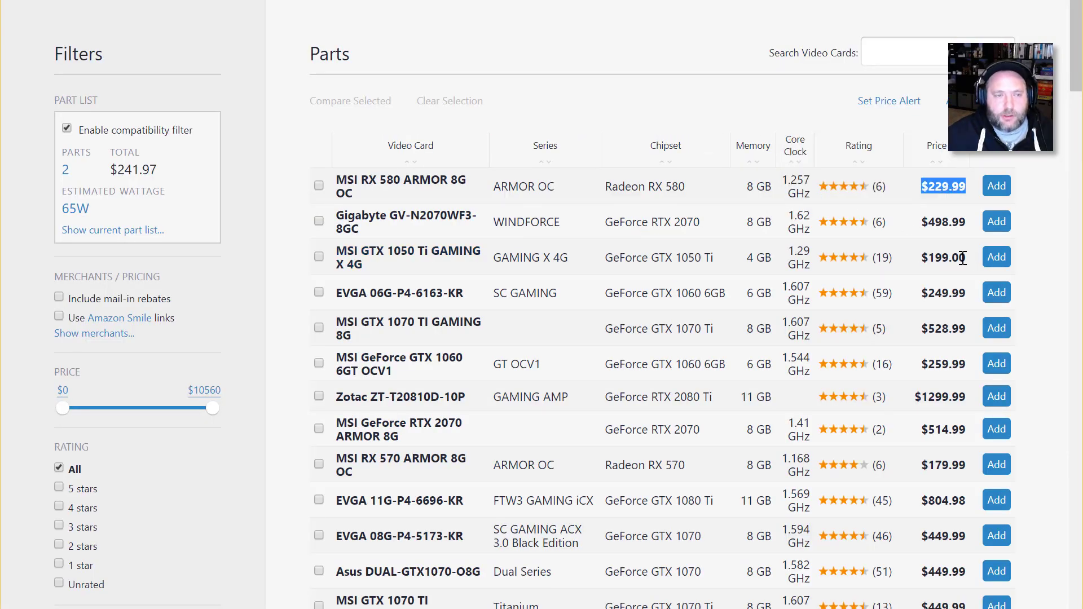
drag(966, 257, 914, 260)
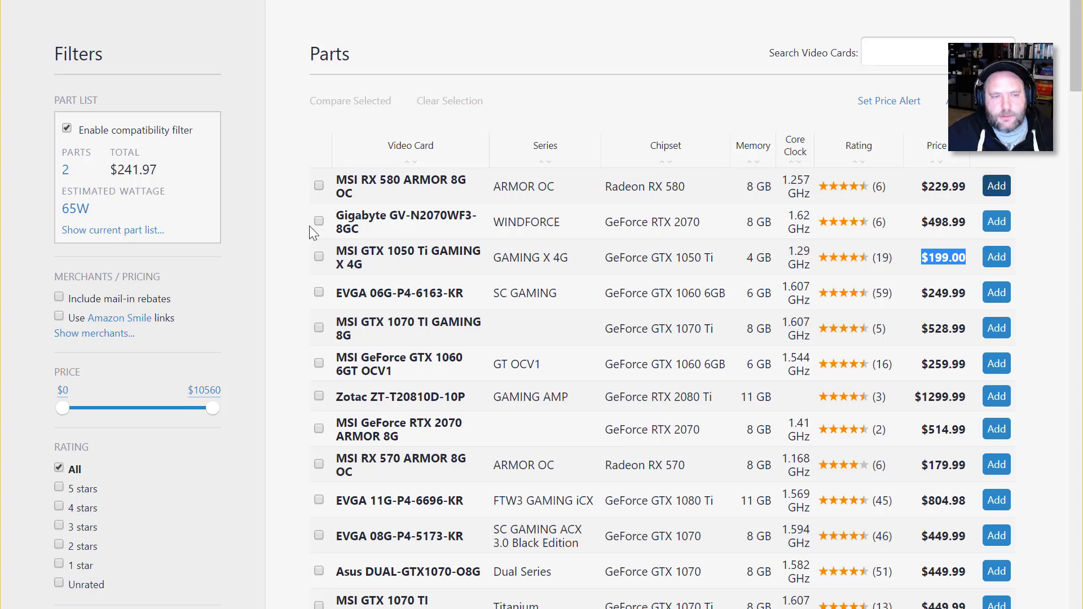
click(318, 186)
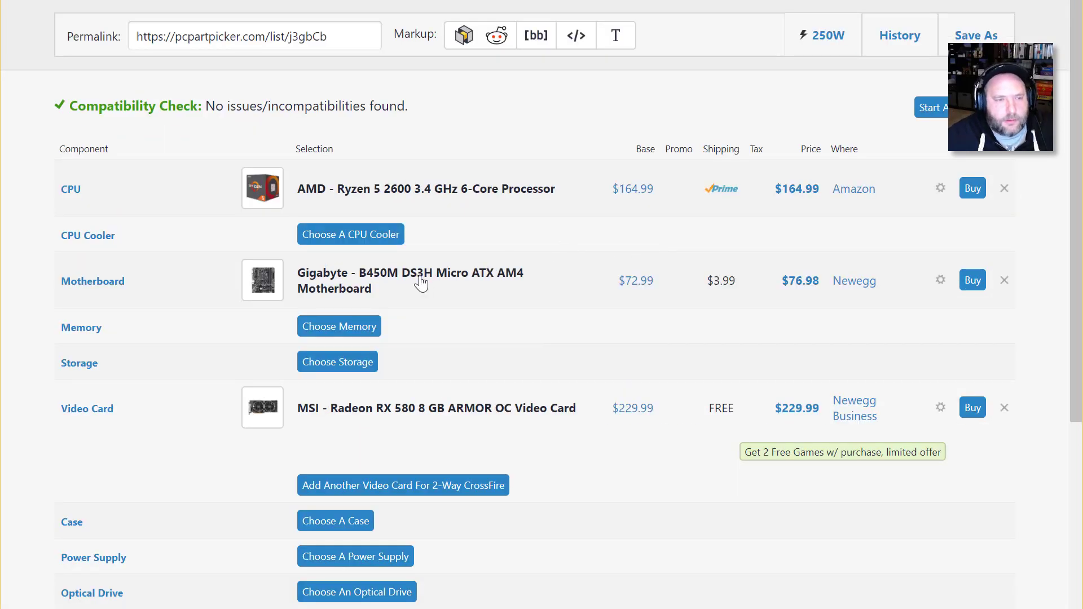
click(332, 332)
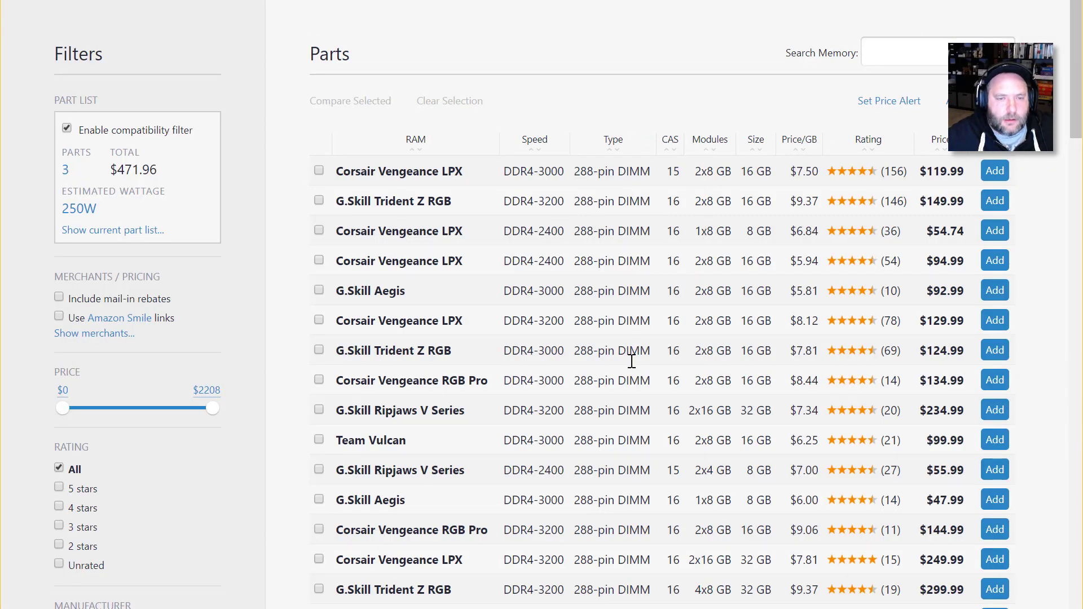
- Add the G.Skill Ripjaws V 32 GB memory and Samsung 860 Evo 1 TB SSD to the build
click(995, 411)
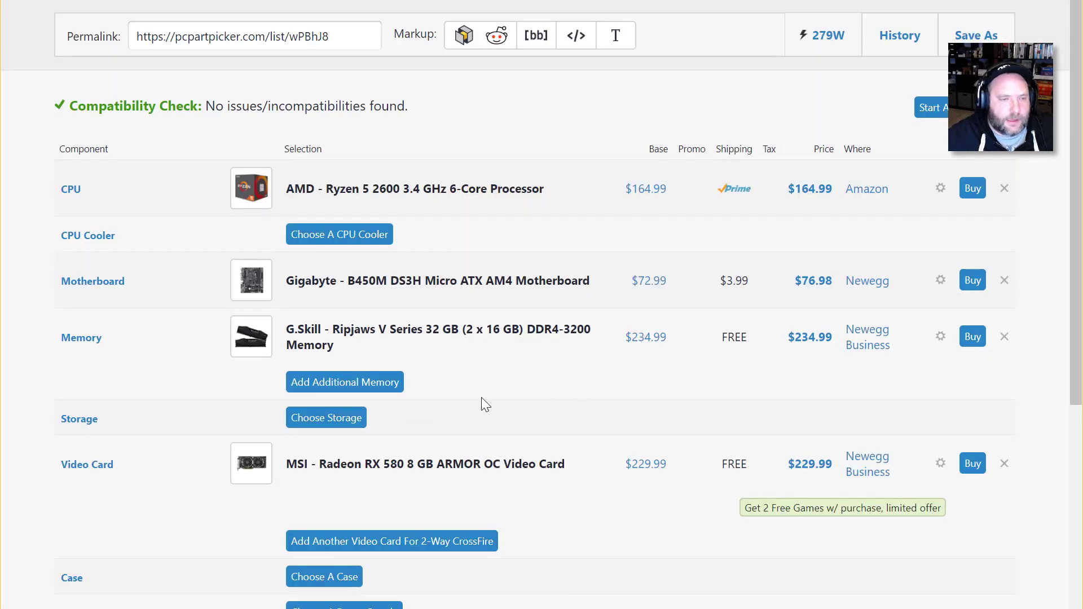
click(327, 418)
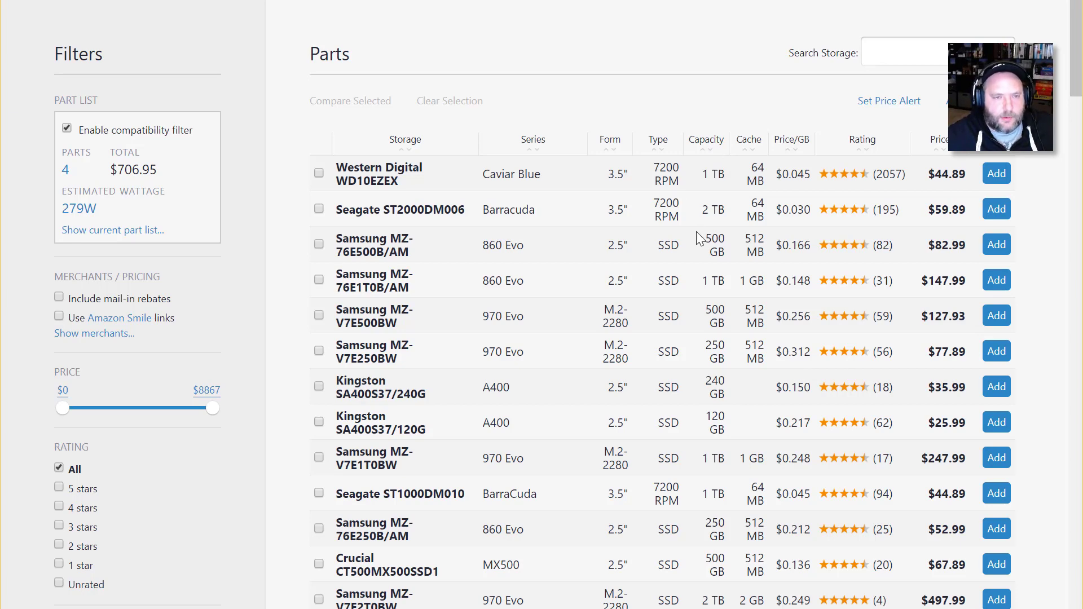
scroll(107, 558, down, 5)
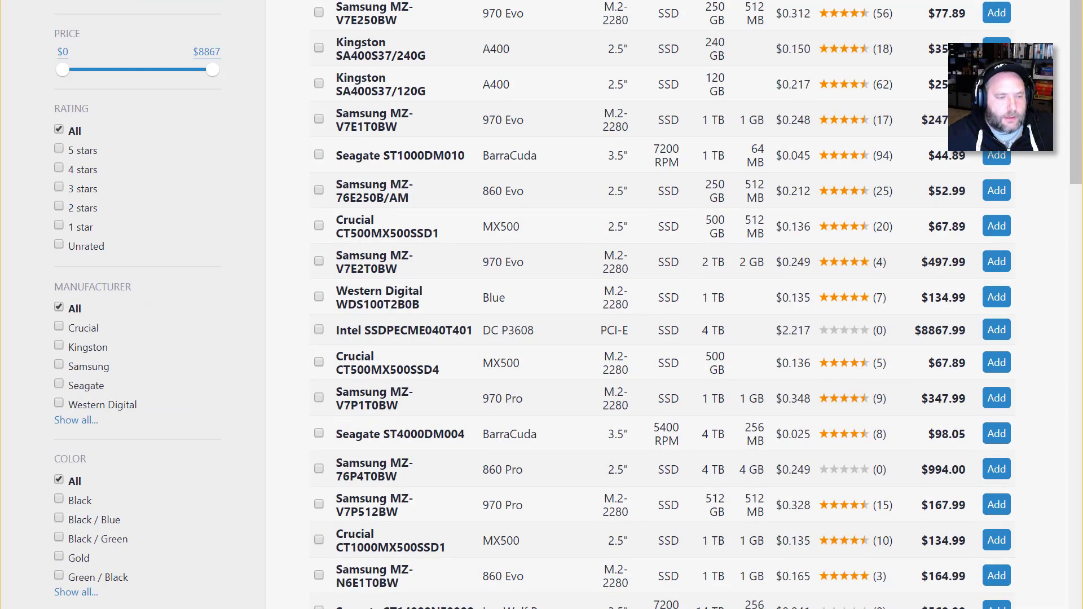
scroll(107, 558, down, 1)
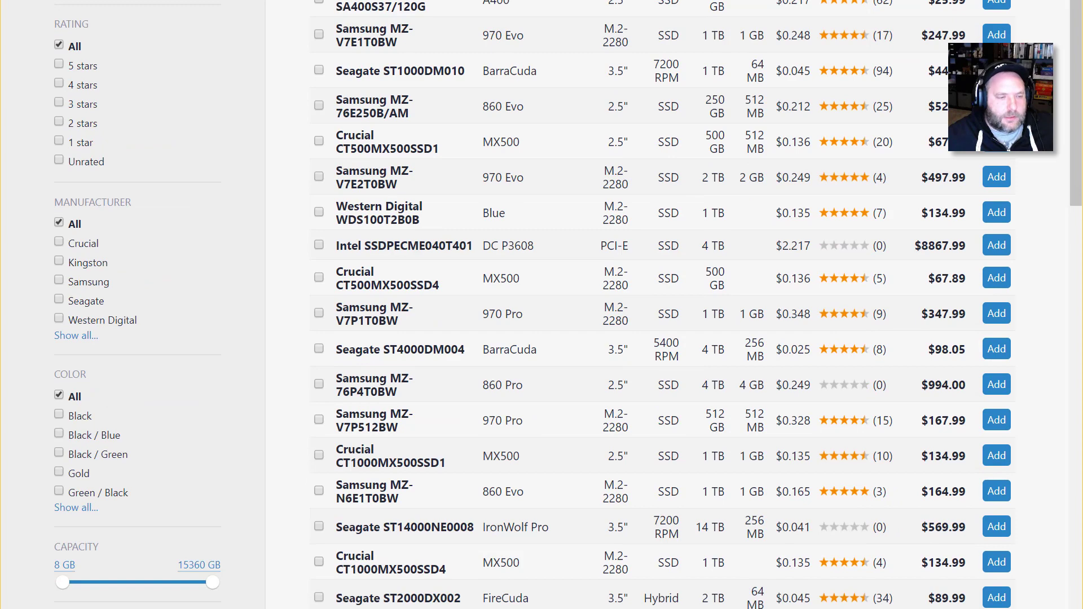
scroll(551, 592, up, 6)
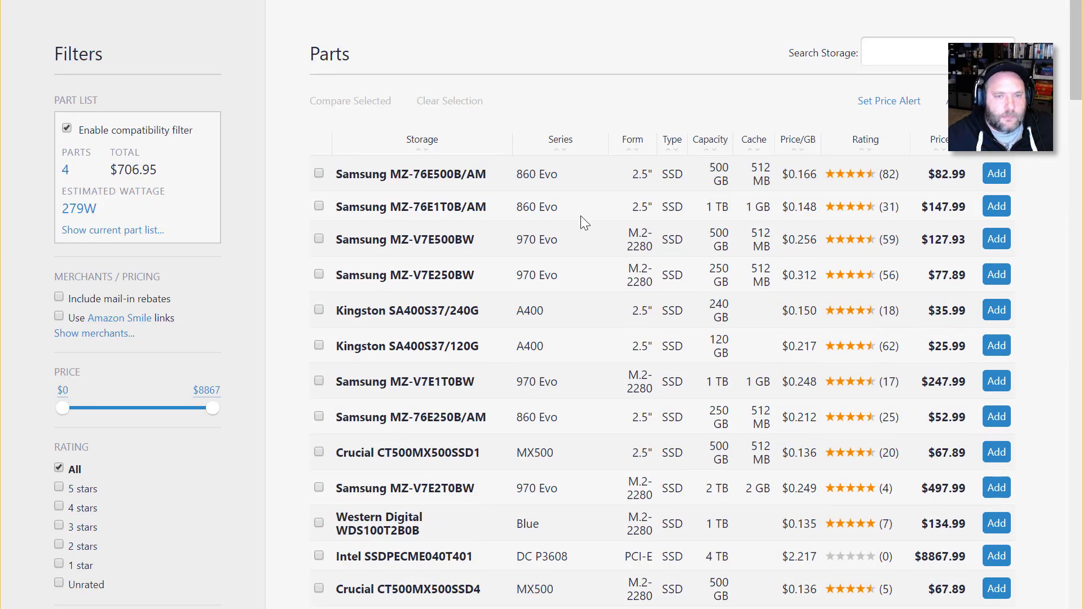
click(997, 207)
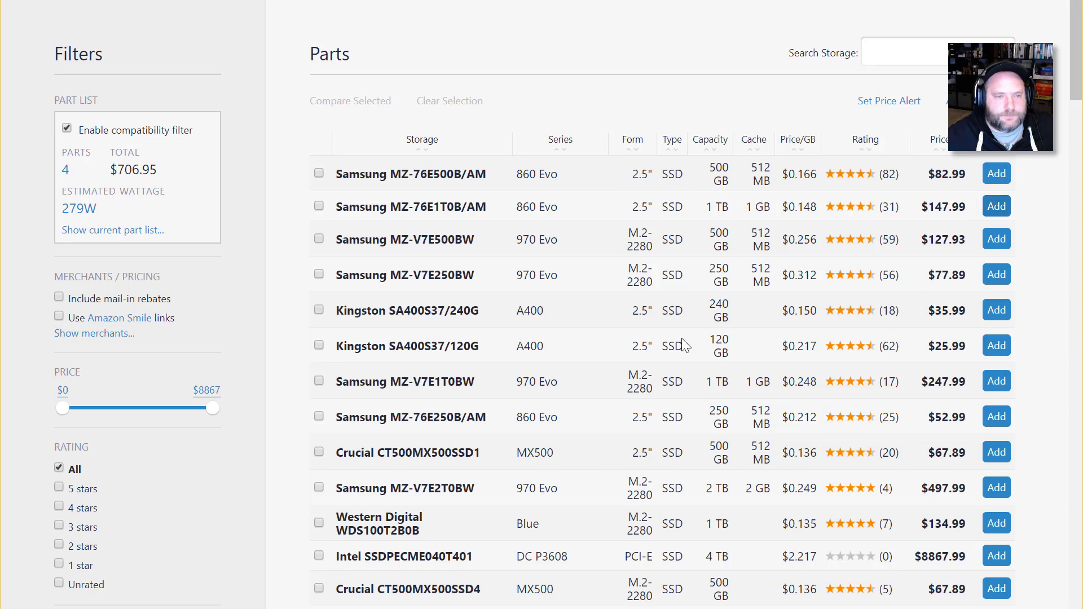
scroll(376, 515, down, 3)
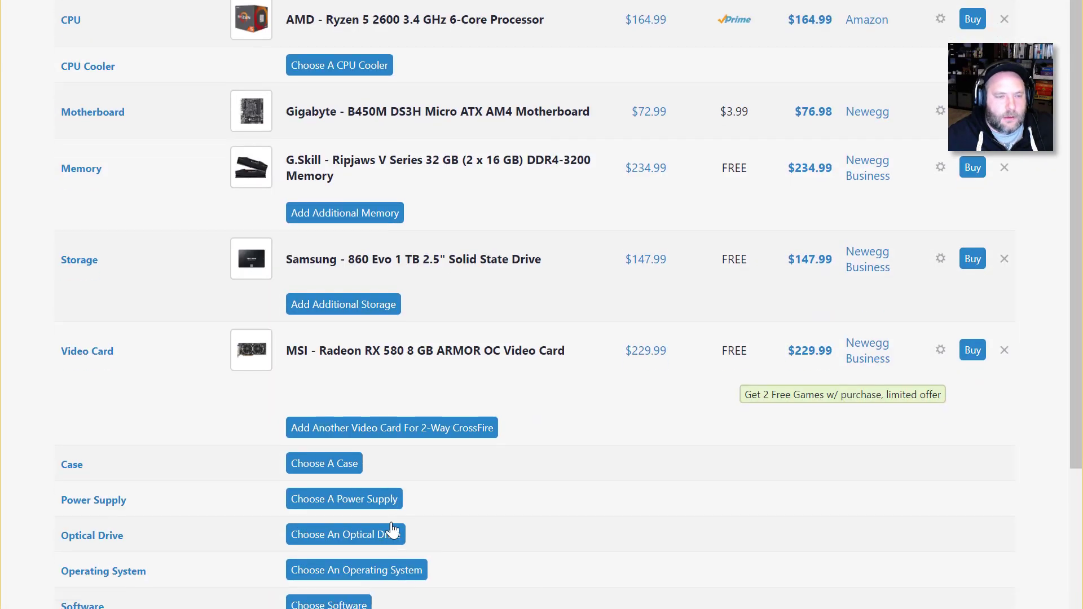
- Add the NZXT H500 (Black) mid tower case at $68.65 to the build
click(320, 464)
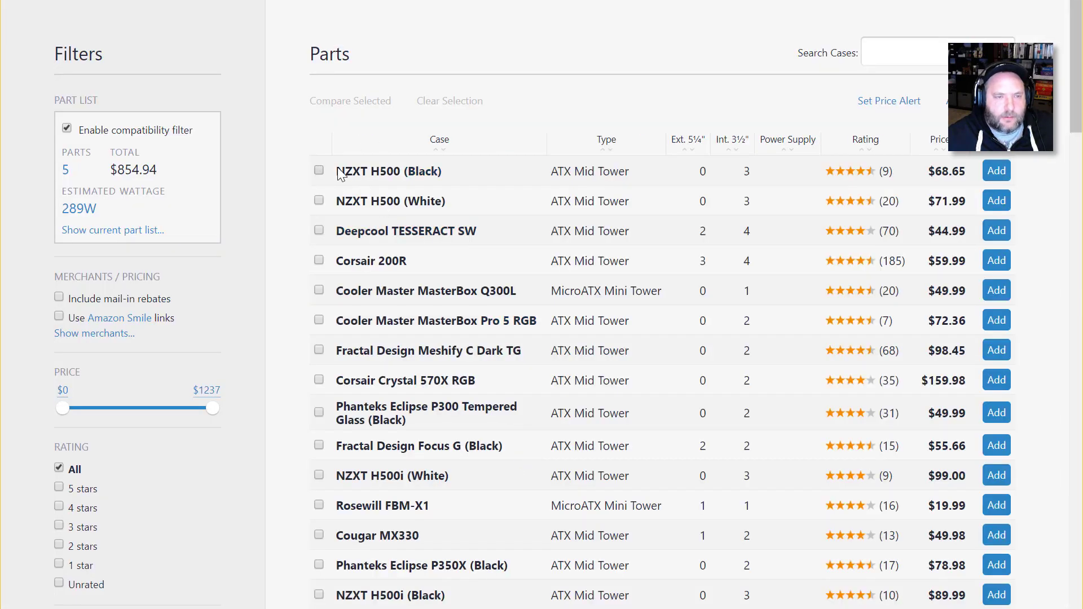
click(399, 164)
click(996, 171)
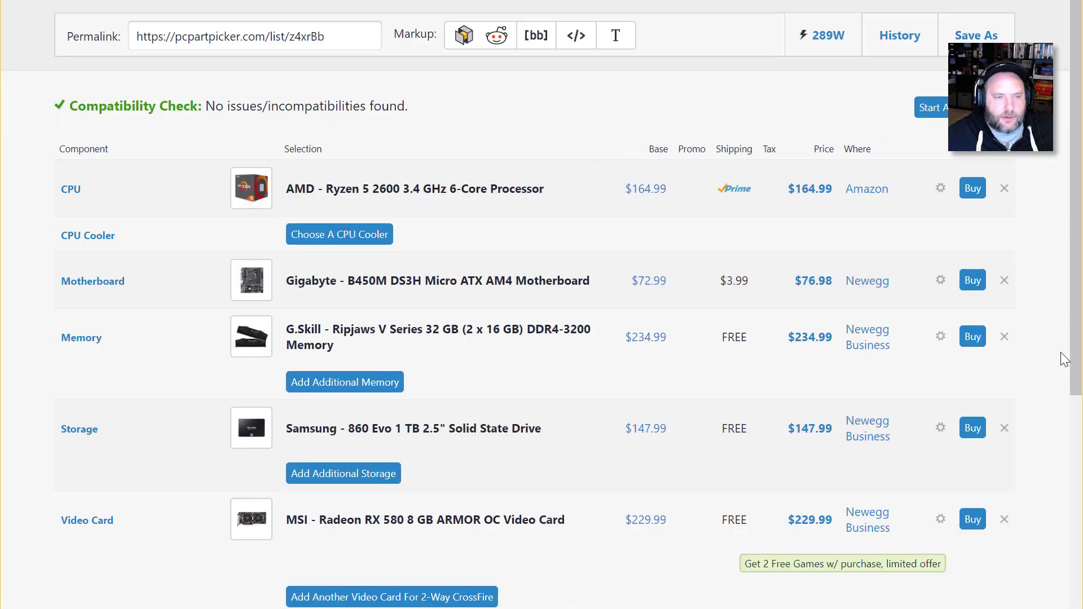
scroll(999, 356, down, 1)
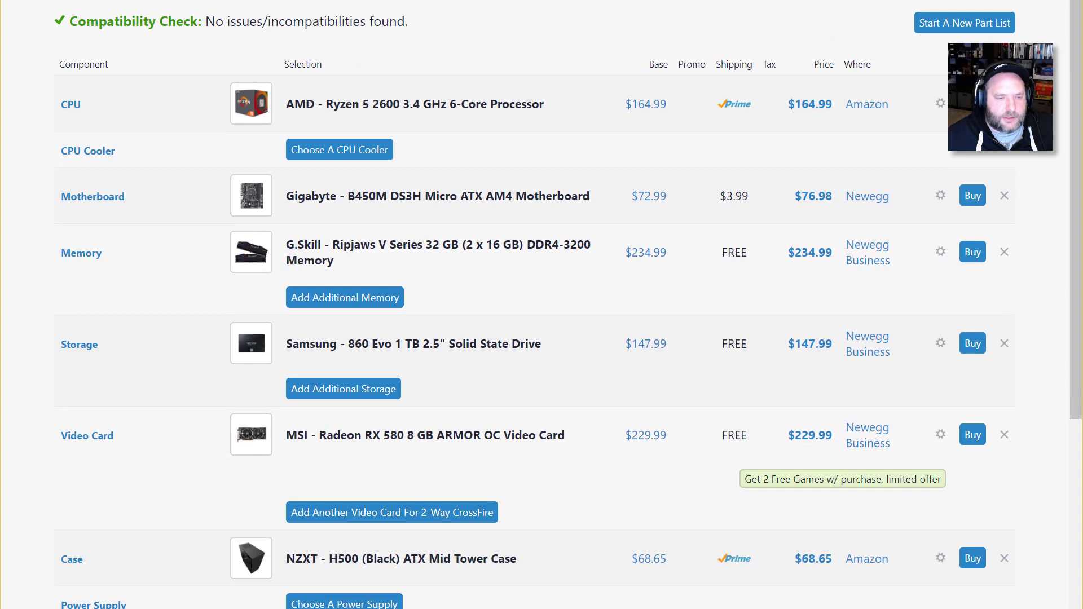
- Add the EVGA SuperNOVA 750 W power supply to the part list
click(369, 605)
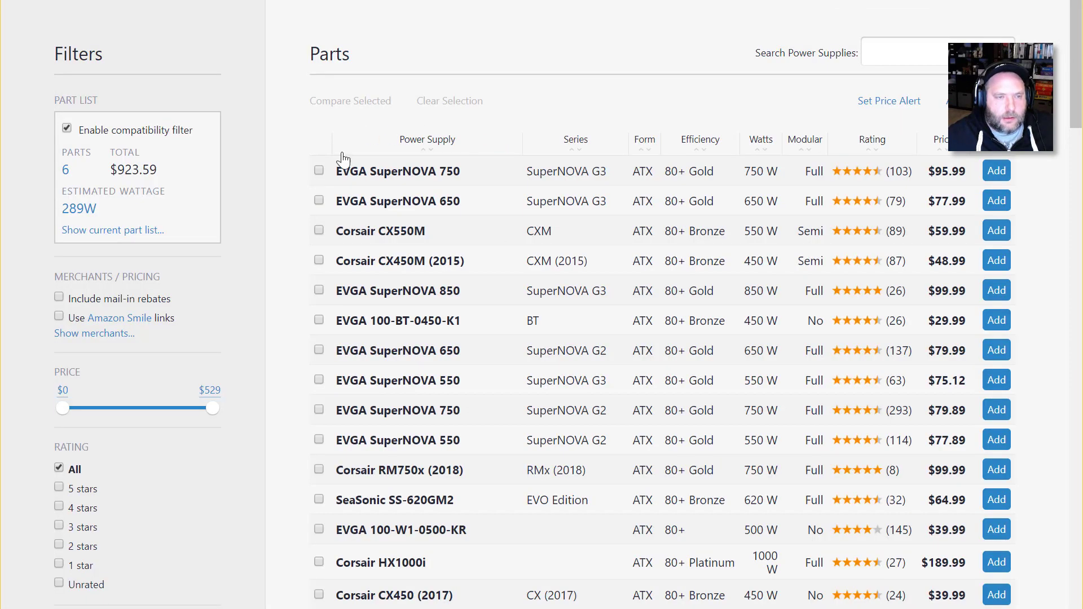
click(319, 170)
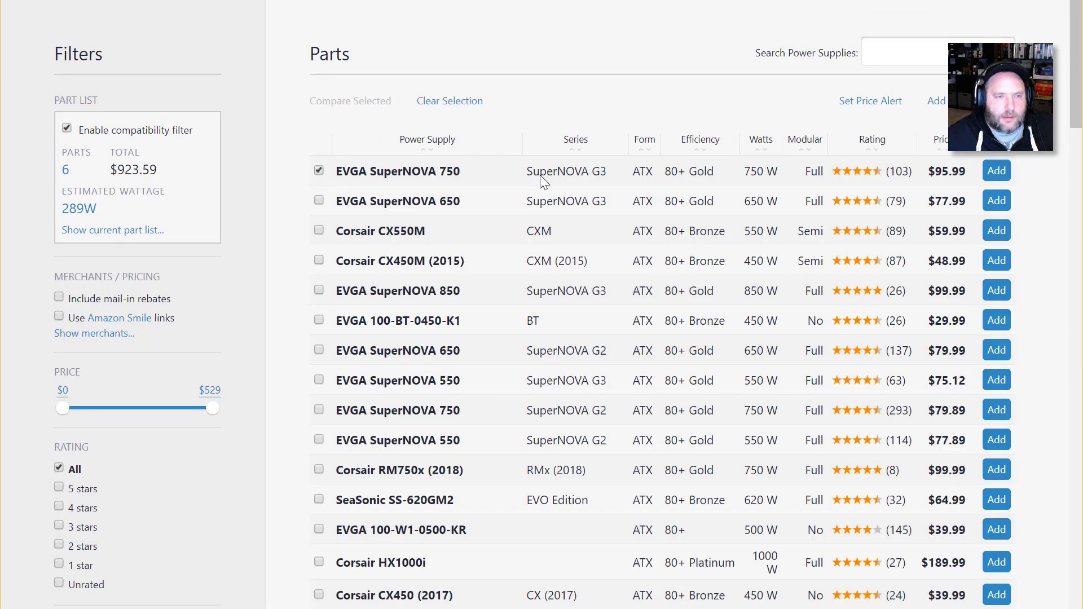
click(994, 172)
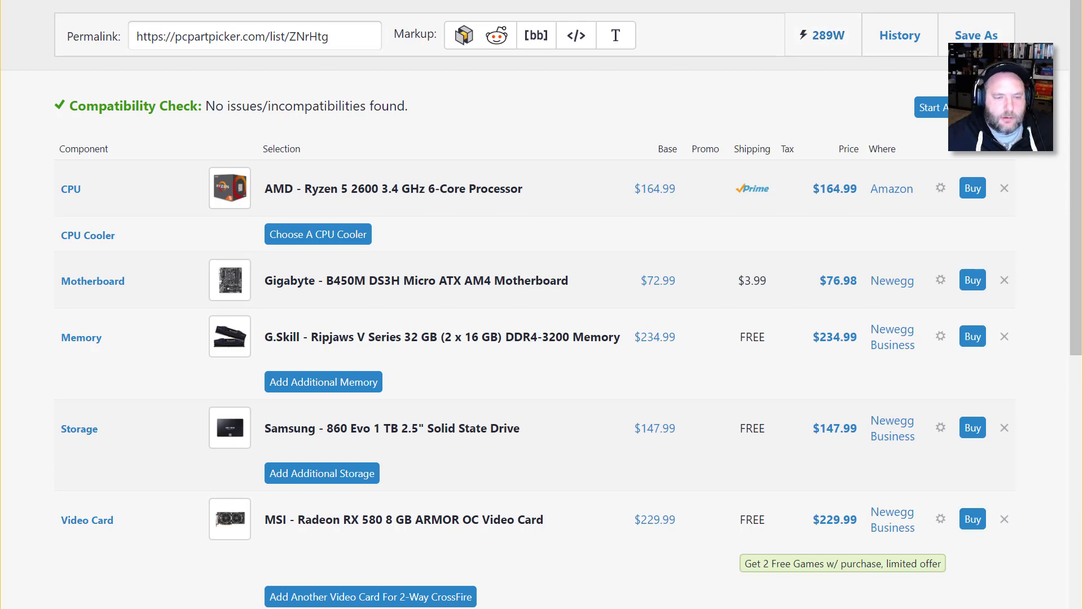
- Review the finished part list and its $1019.58 total
scroll(307, 585, down, 2)
drag(367, 598, 261, 564)
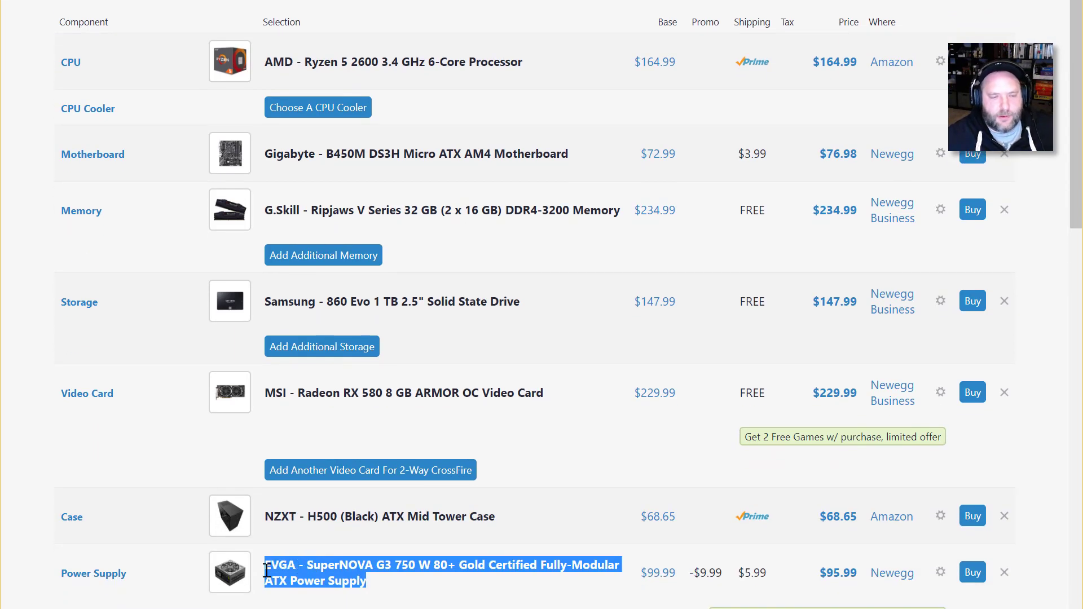
click(514, 603)
scroll(514, 603, down, 3)
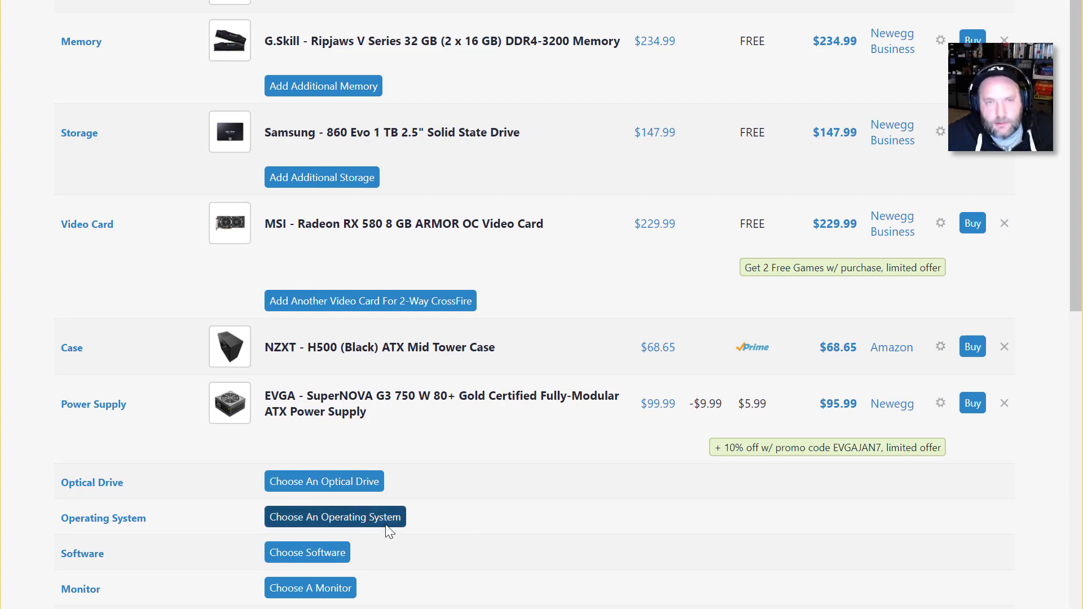
scroll(387, 530, down, 3)
scroll(738, 561, down, 1)
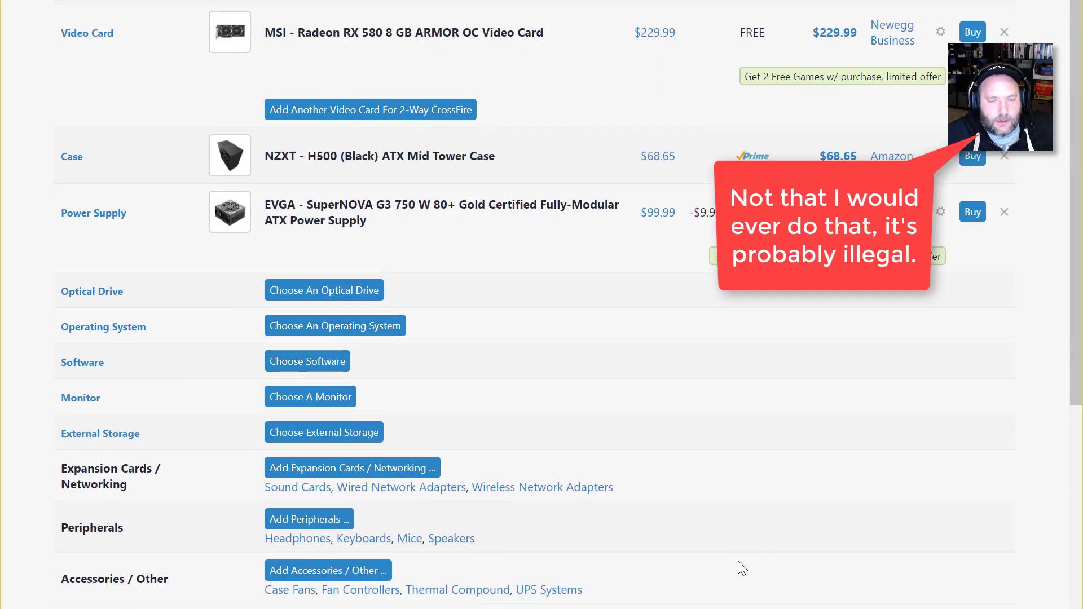
scroll(738, 561, down, 3)
drag(900, 597, 735, 605)
scroll(732, 607, up, 3)
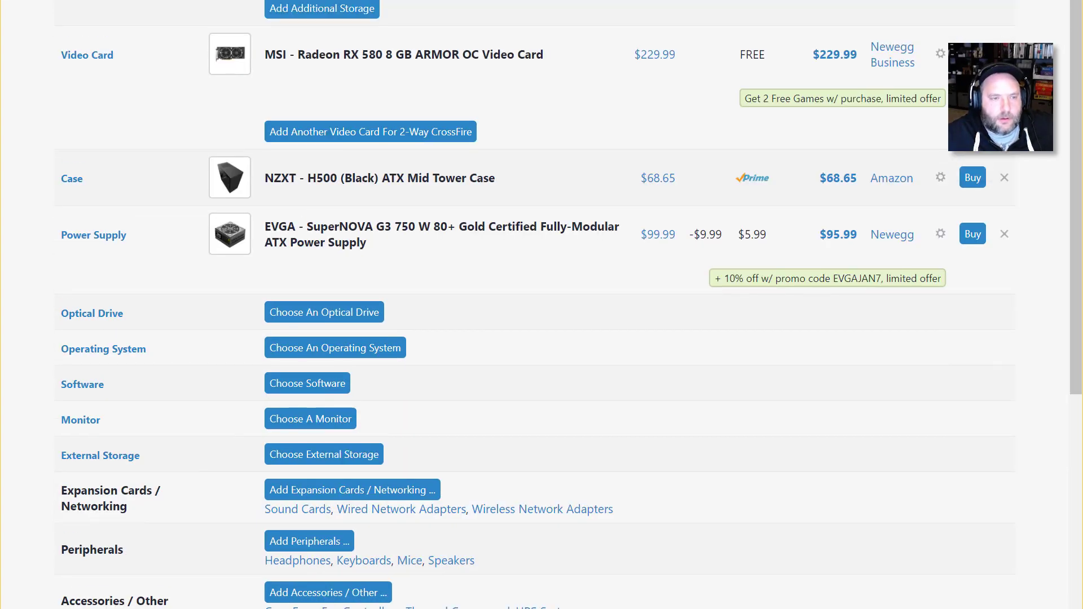
scroll(759, 603, up, 3)
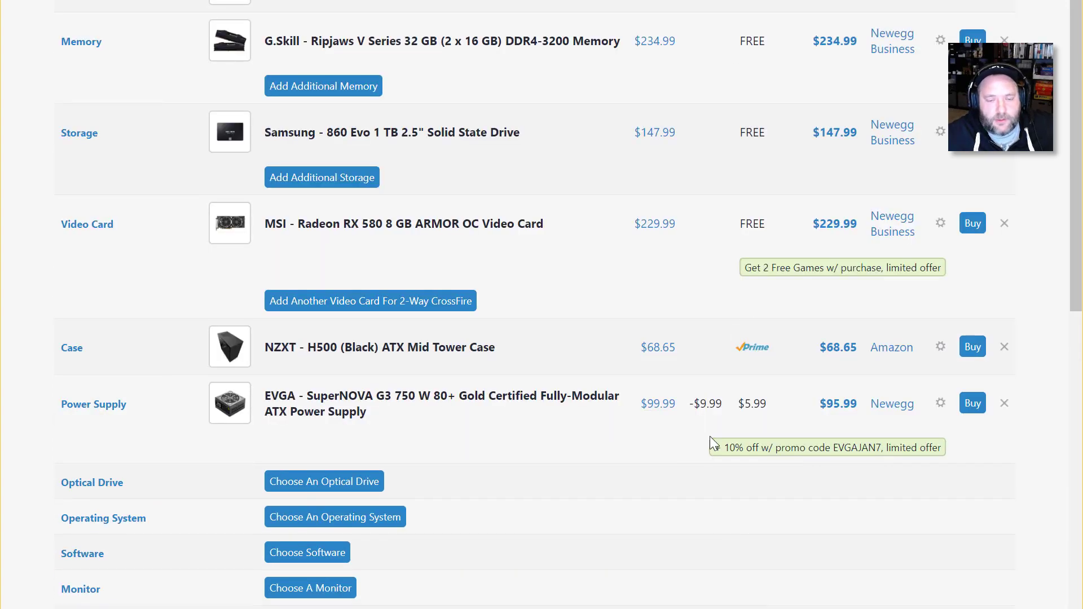
scroll(710, 436, down, 6)
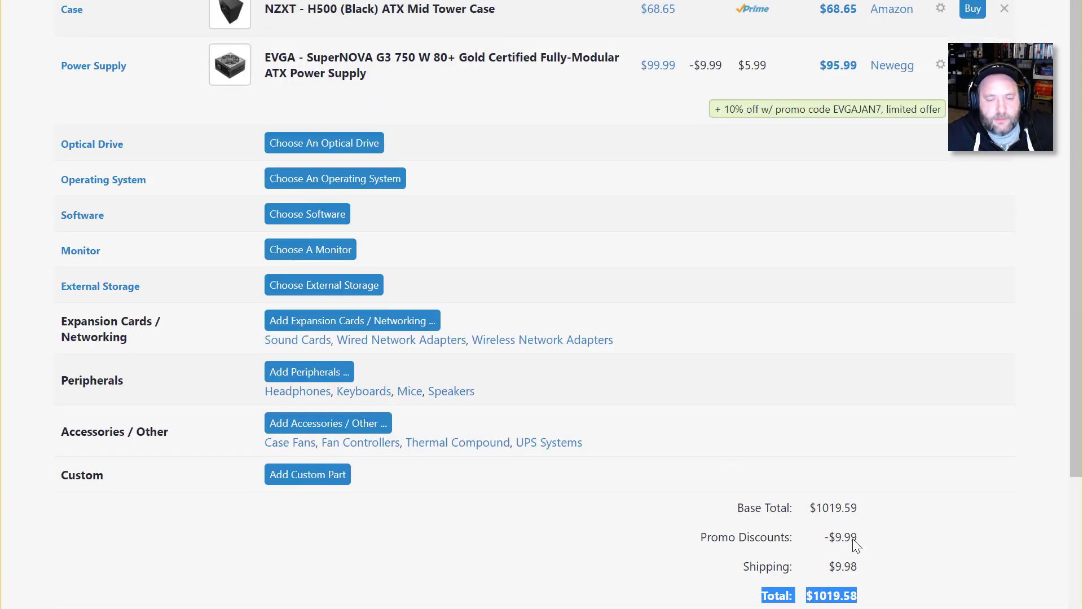
click(822, 602)
scroll(867, 564, up, 1)
scroll(864, 558, up, 6)
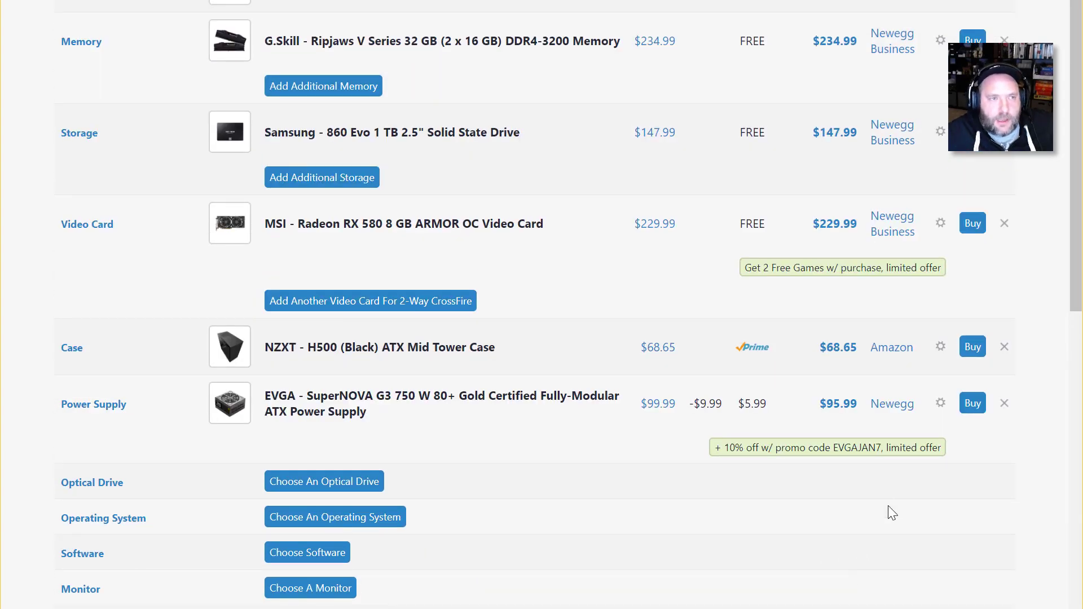
scroll(892, 513, up, 3)
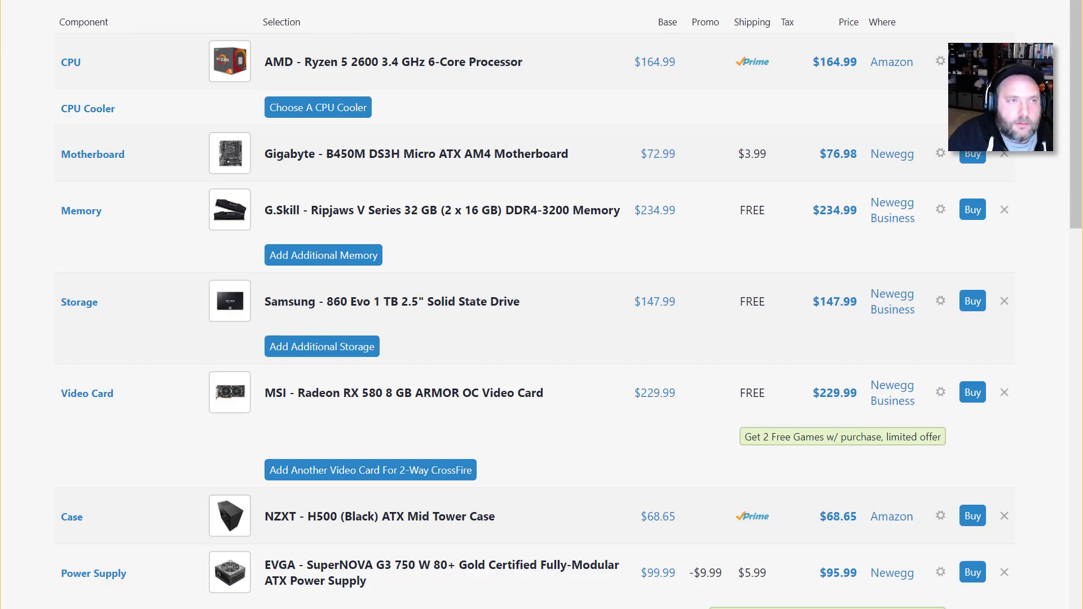
- Search Google in a new tab for the developer's desktop build article
key(ctrl+t)
text(nick )
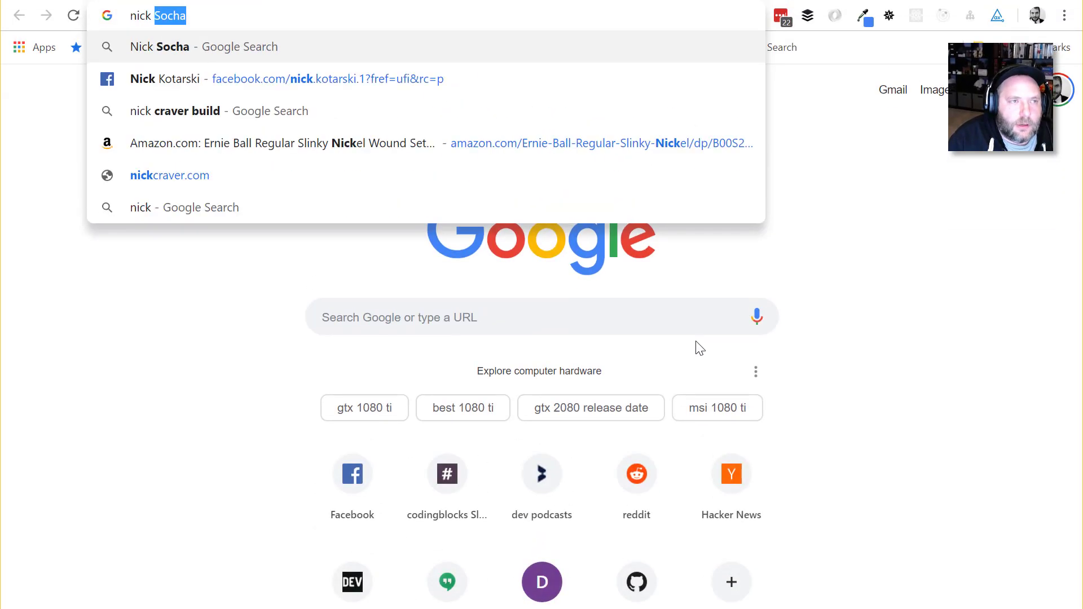
text(crav)
key(Return)
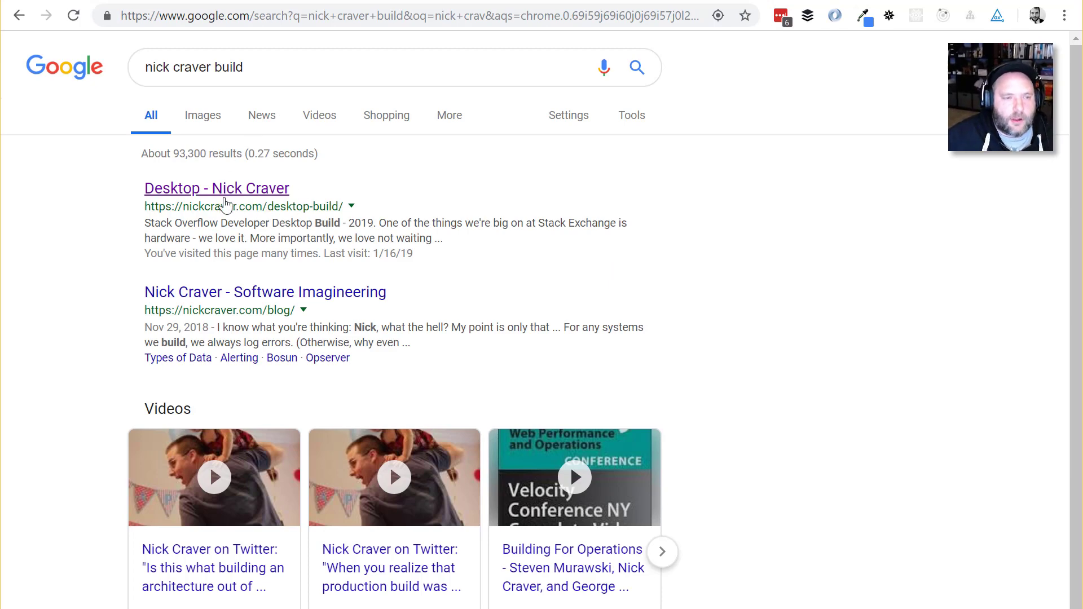
- Open the Developer Desktop Build 2019 article and review its 2019 Build parts, starting with the $529.99 i9-9900K
click(228, 204)
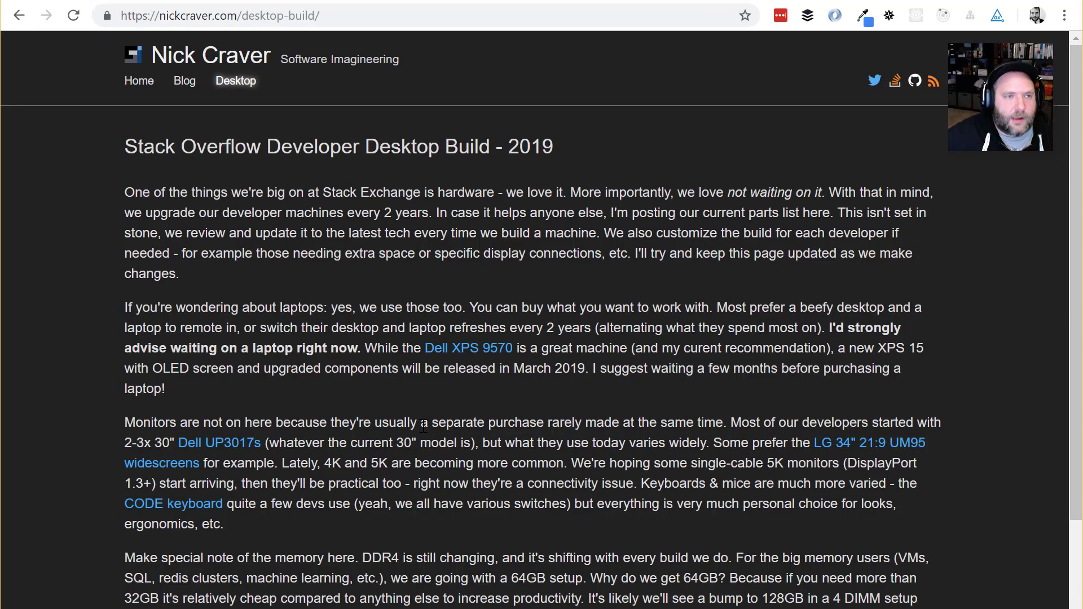
scroll(768, 601, down, 2)
scroll(771, 572, down, 4)
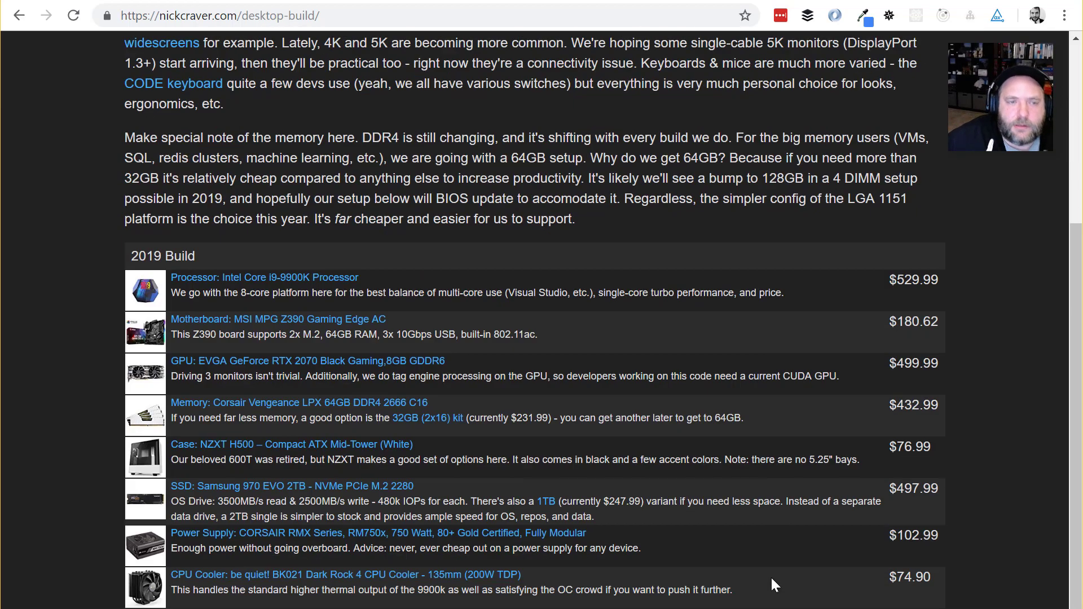
scroll(770, 578, down, 1)
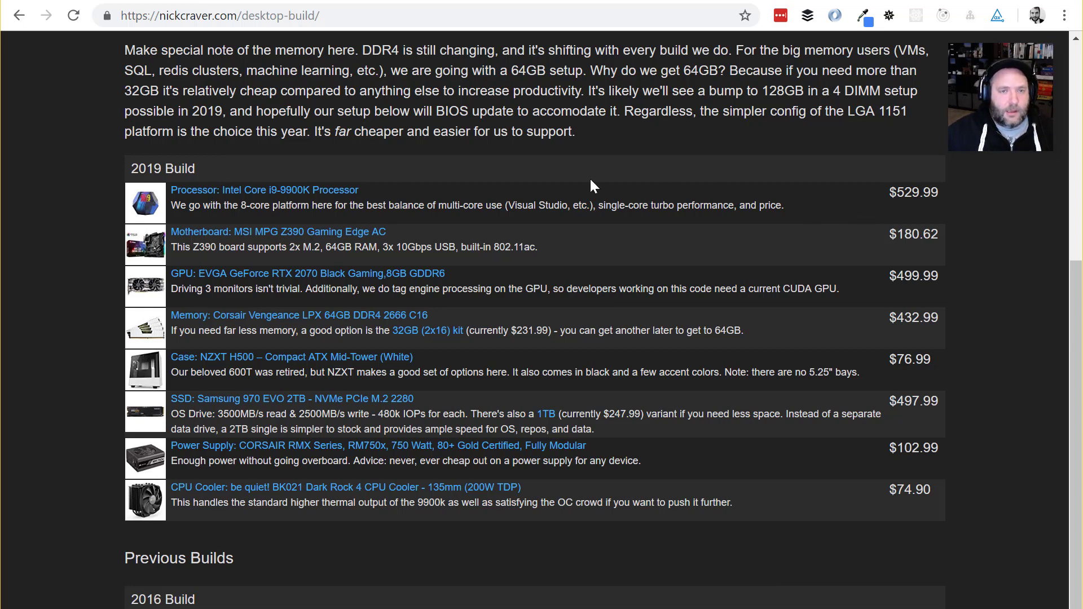
drag(914, 192, 933, 502)
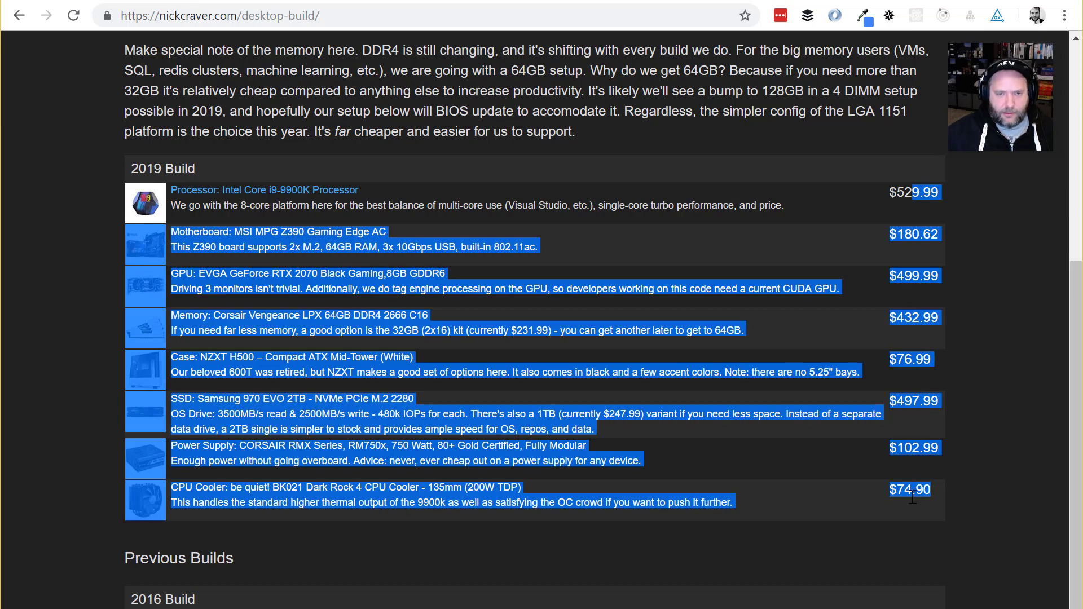
click(912, 489)
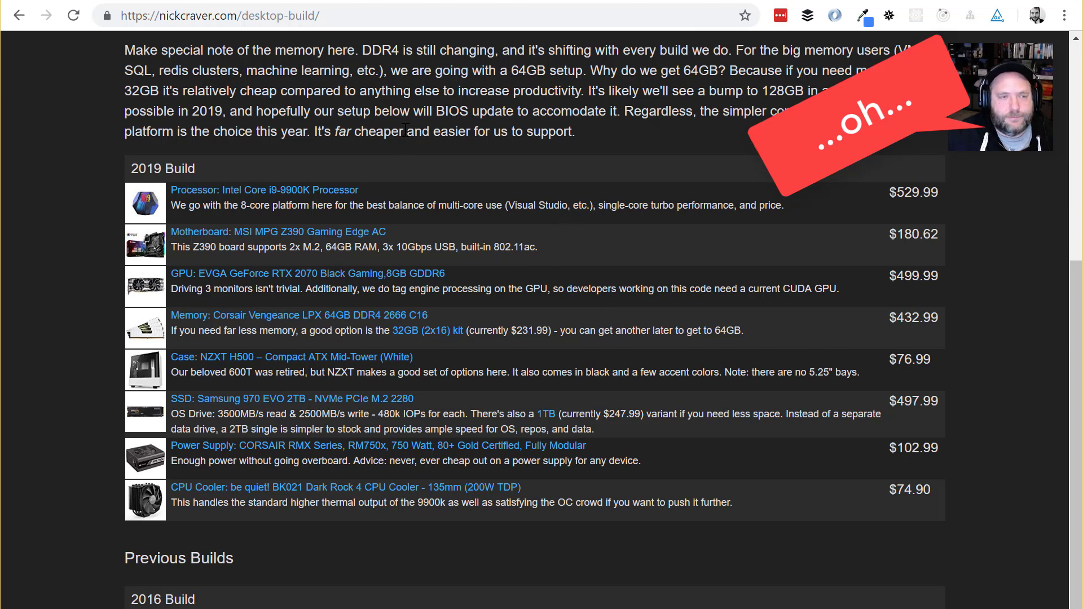
click(15, 22)
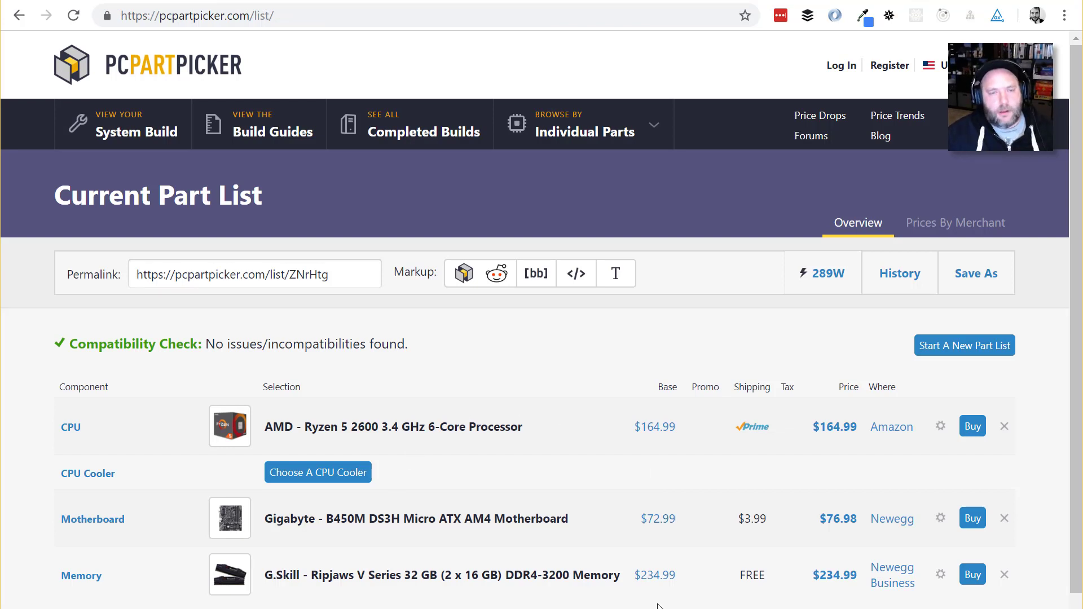
key(alt+Right)
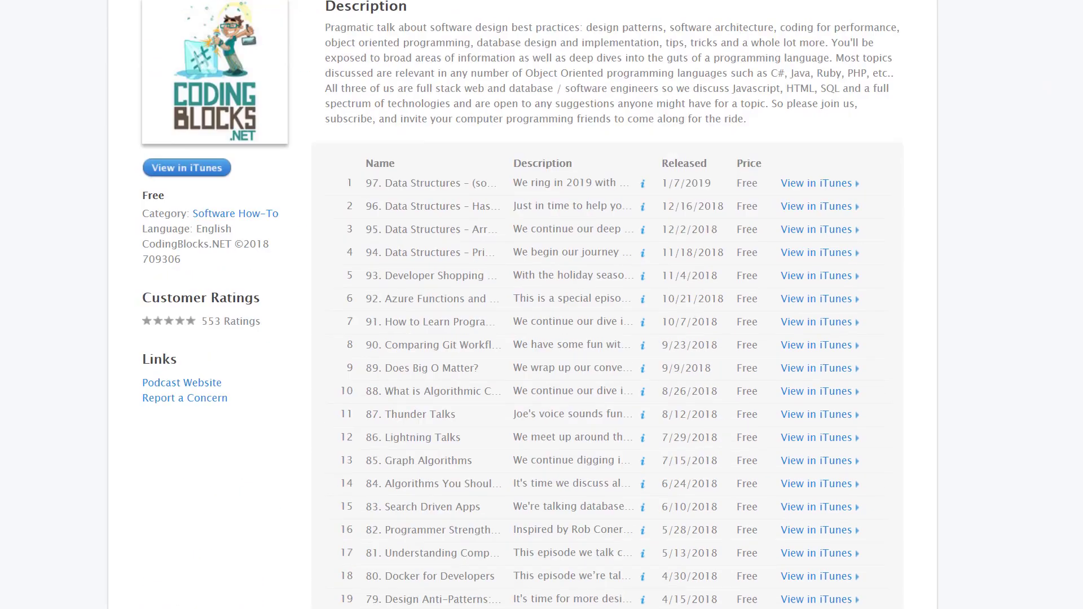
- Scroll the Coding Blocks episode list back to 2015 releases like The Twelve-Factor App
scroll(542, 305, down, 6)
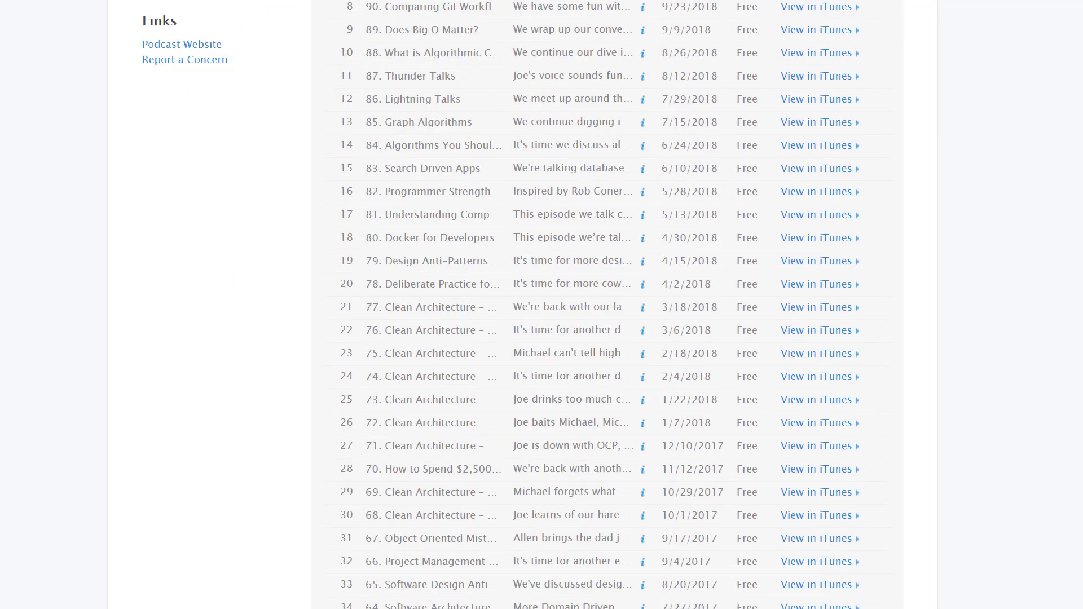
scroll(541, 304, down, 1)
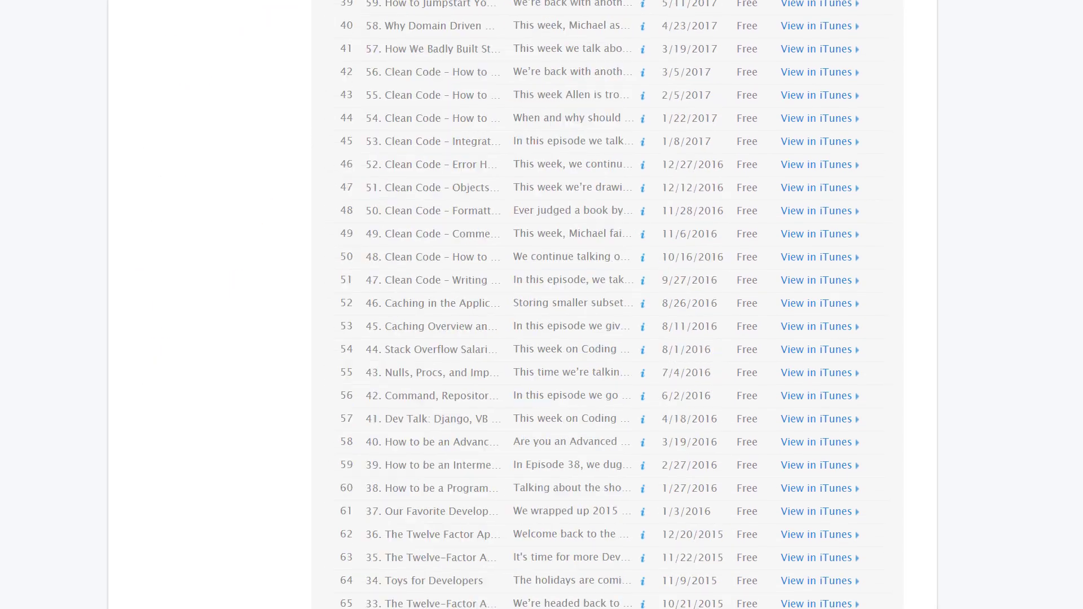